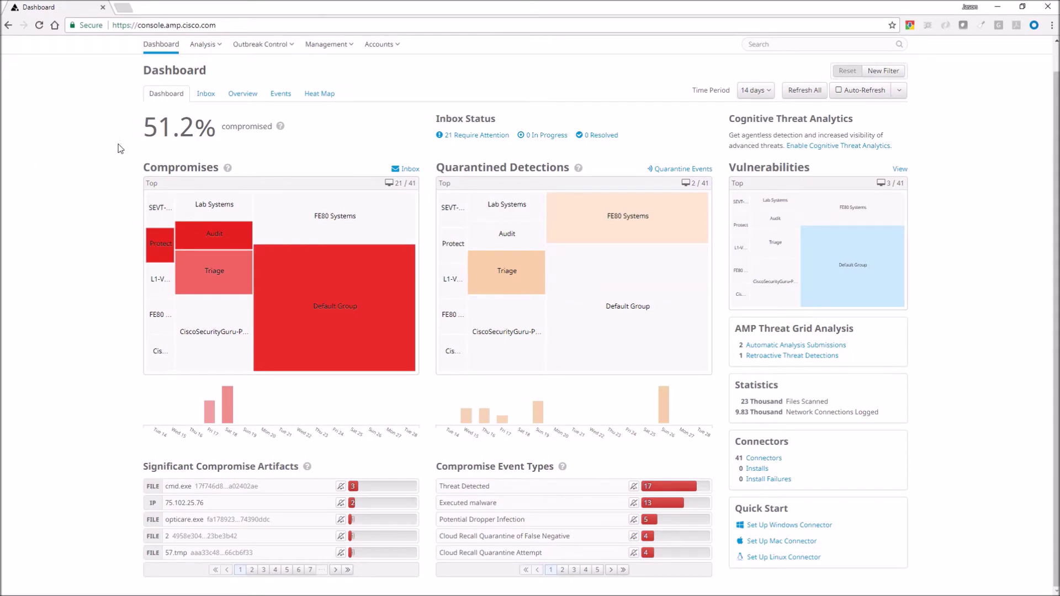
- From the Inbox, expand the Demo_SFEicar compromise and go to its Device Trajectory
click(207, 95)
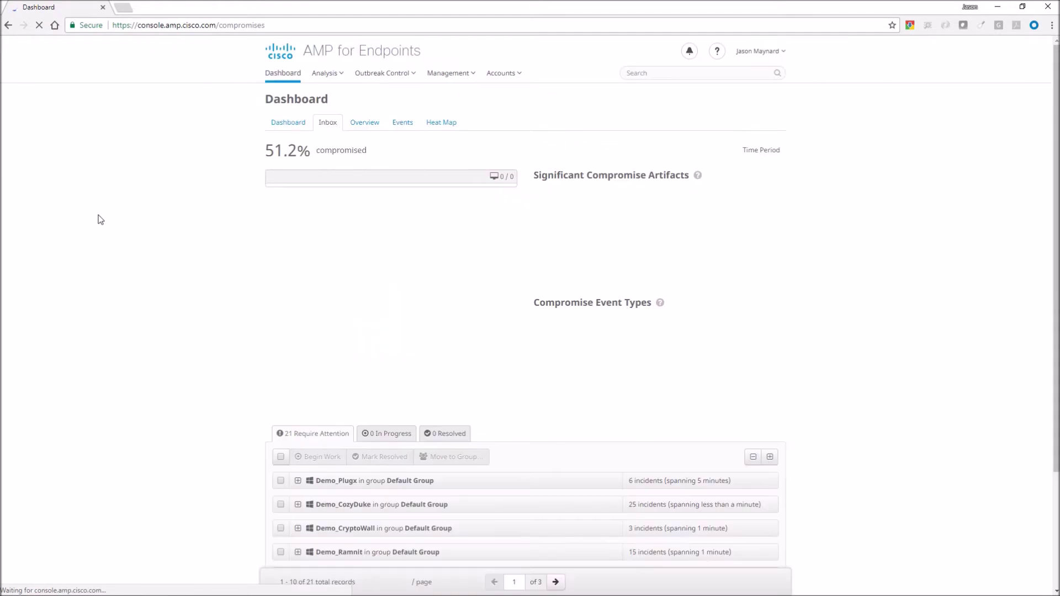
scroll(833, 282, down, 3)
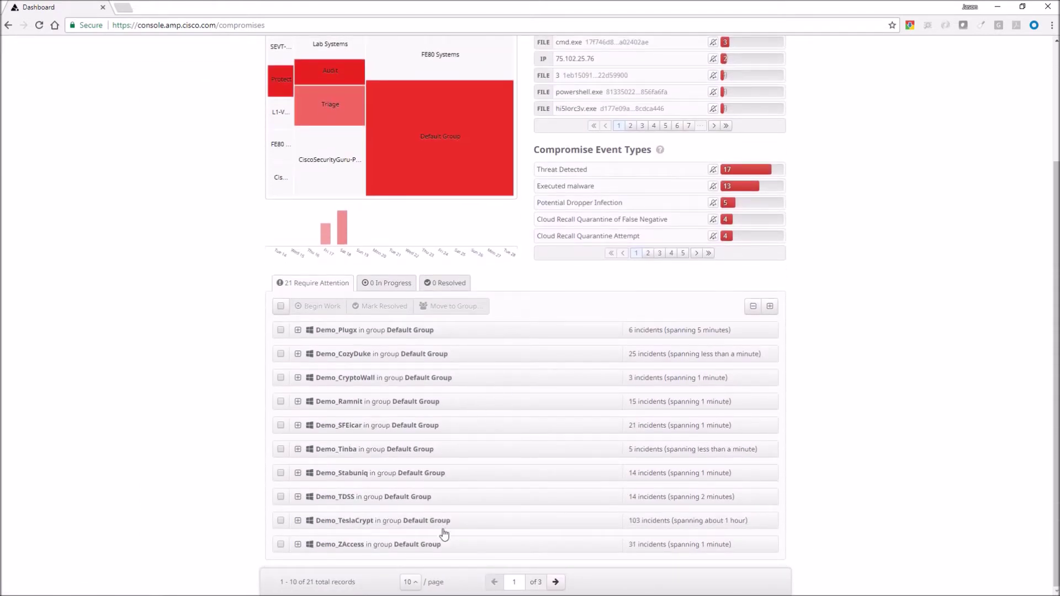
click(297, 425)
scroll(241, 375, down, 4)
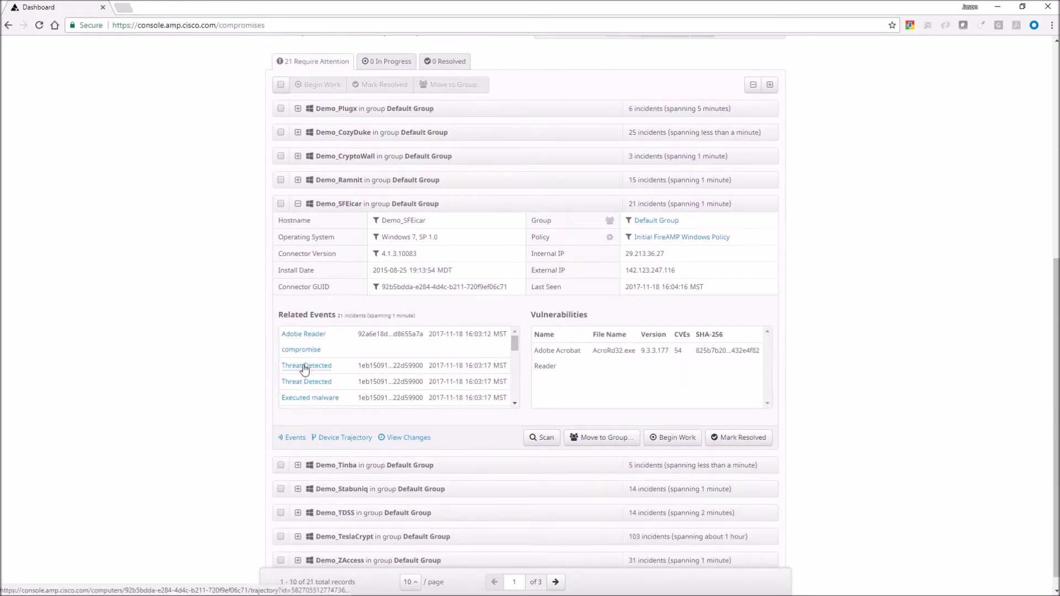
mouse_move(308, 391)
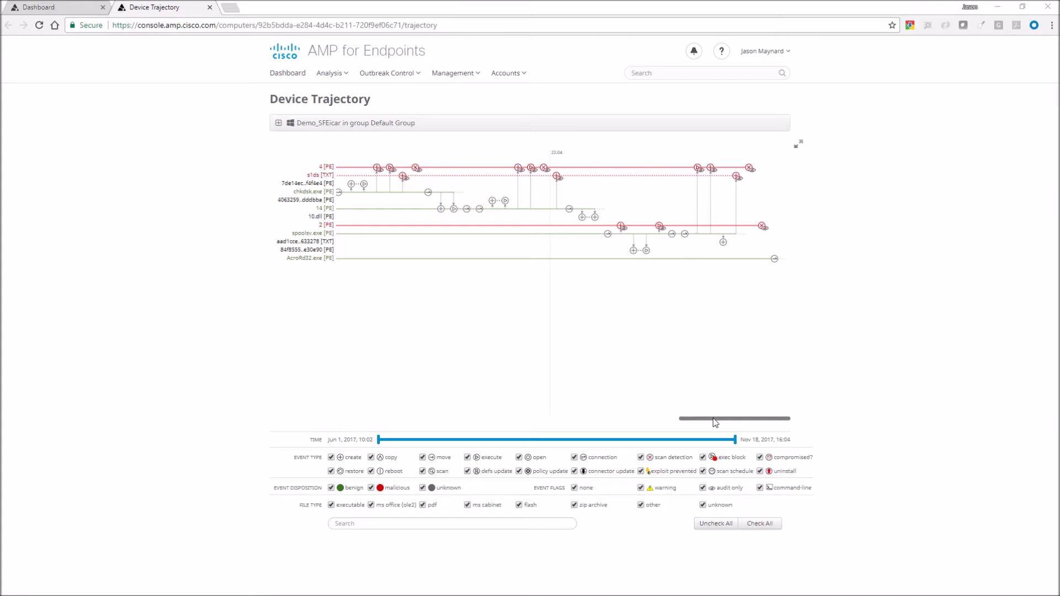
drag(712, 420, 633, 437)
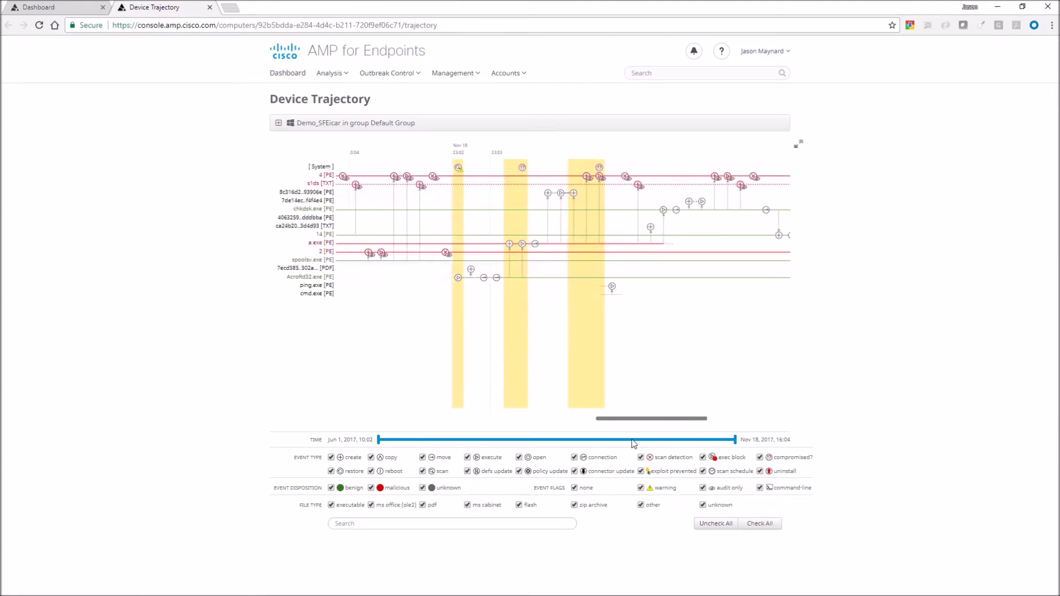
click(599, 168)
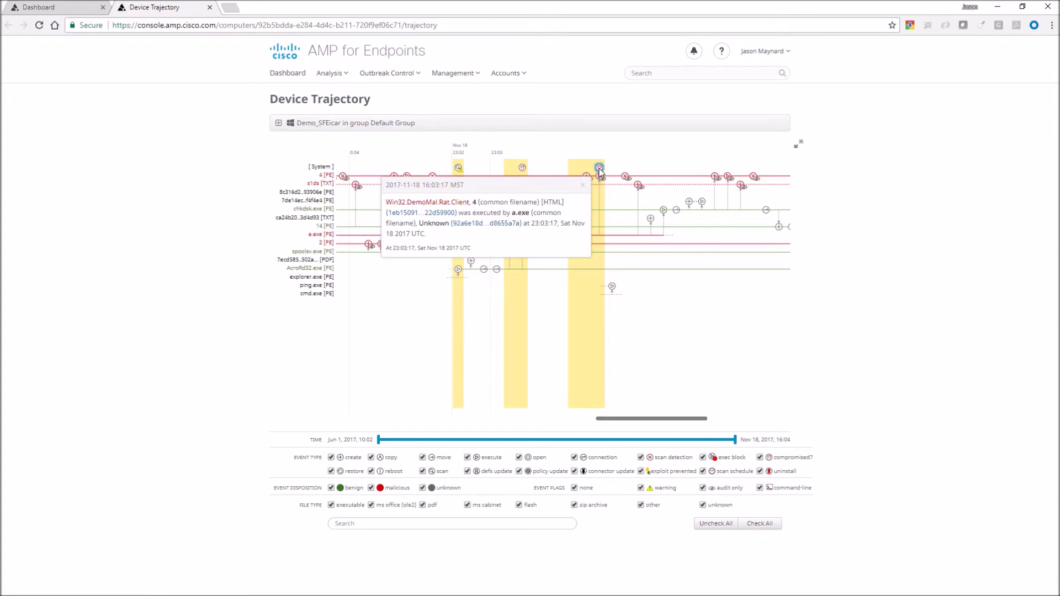
click(599, 167)
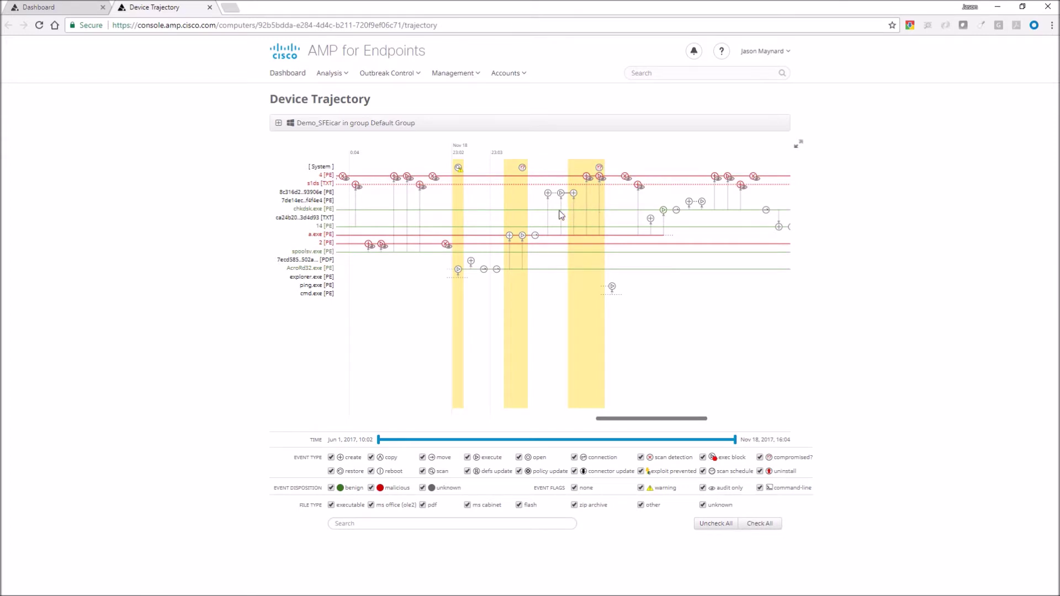
click(522, 168)
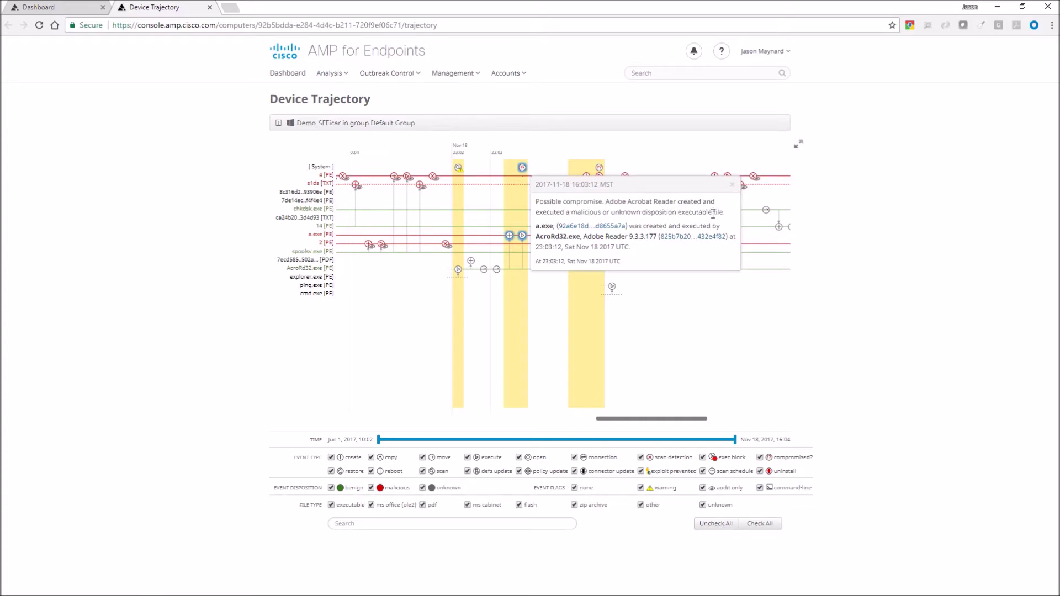
click(732, 185)
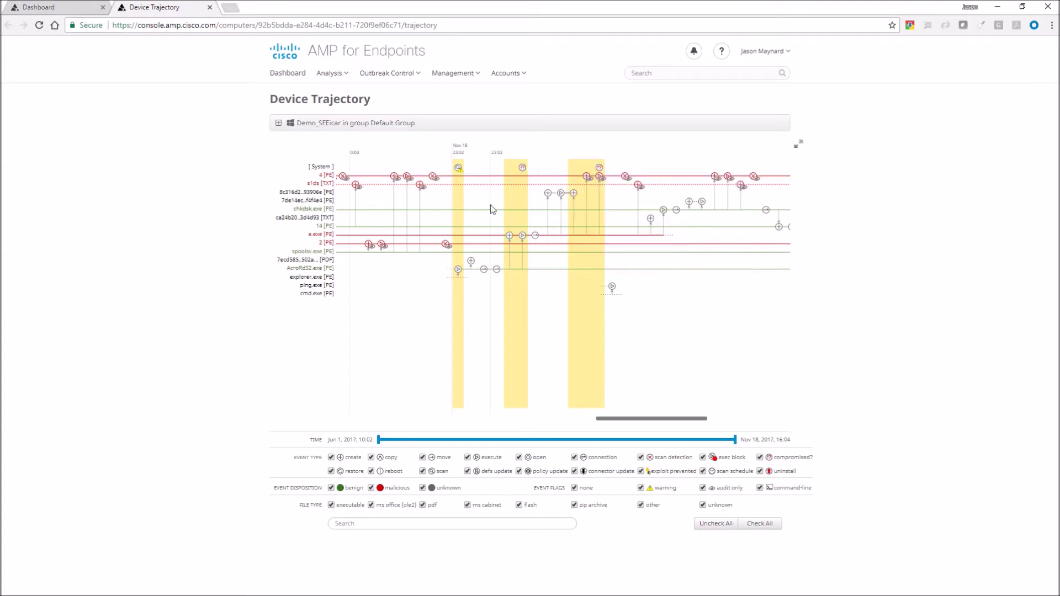
click(458, 168)
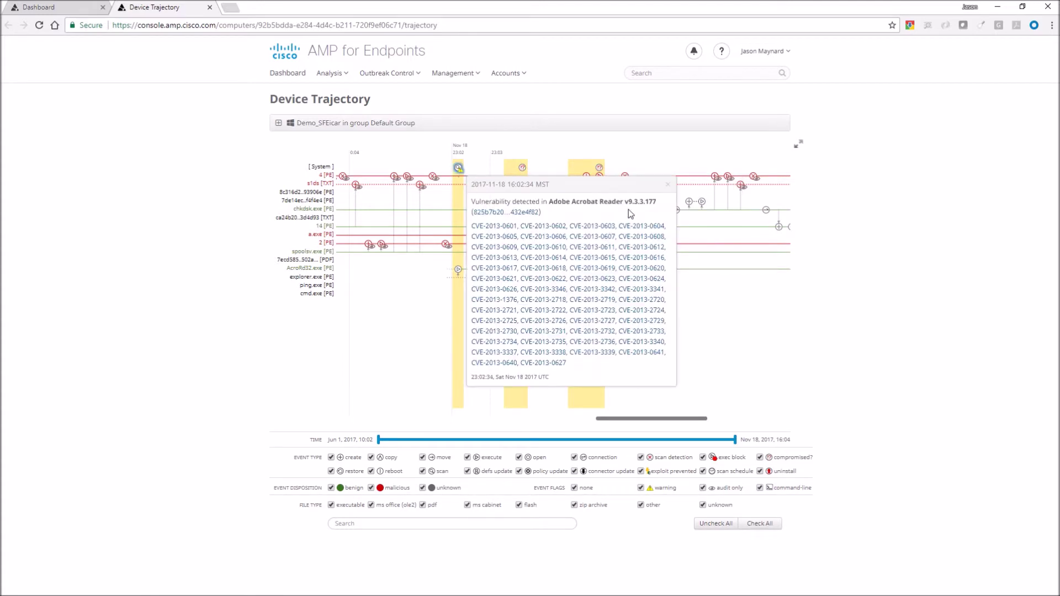
click(668, 188)
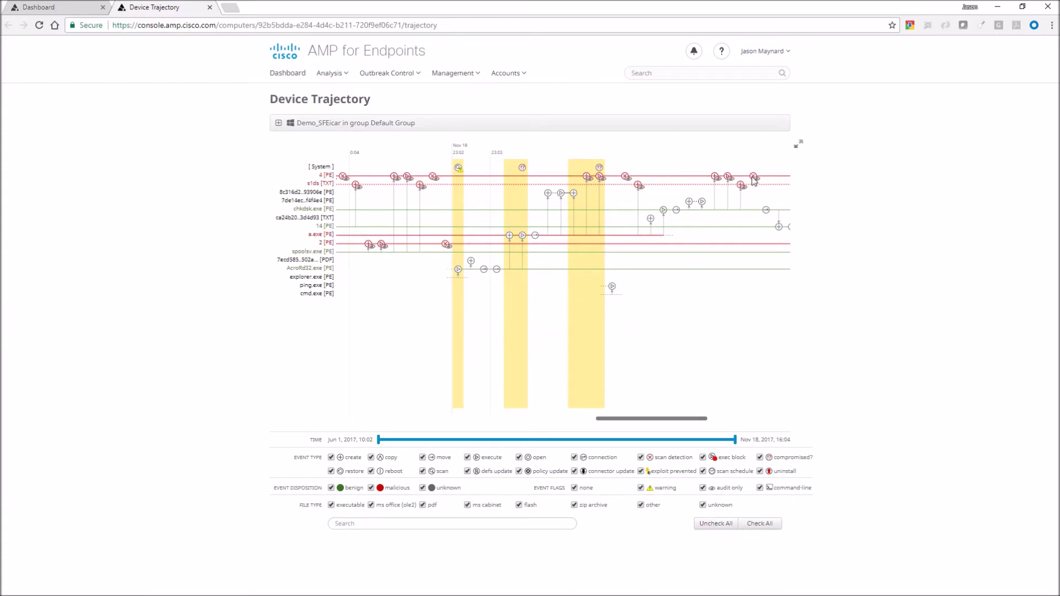
drag(675, 419, 765, 421)
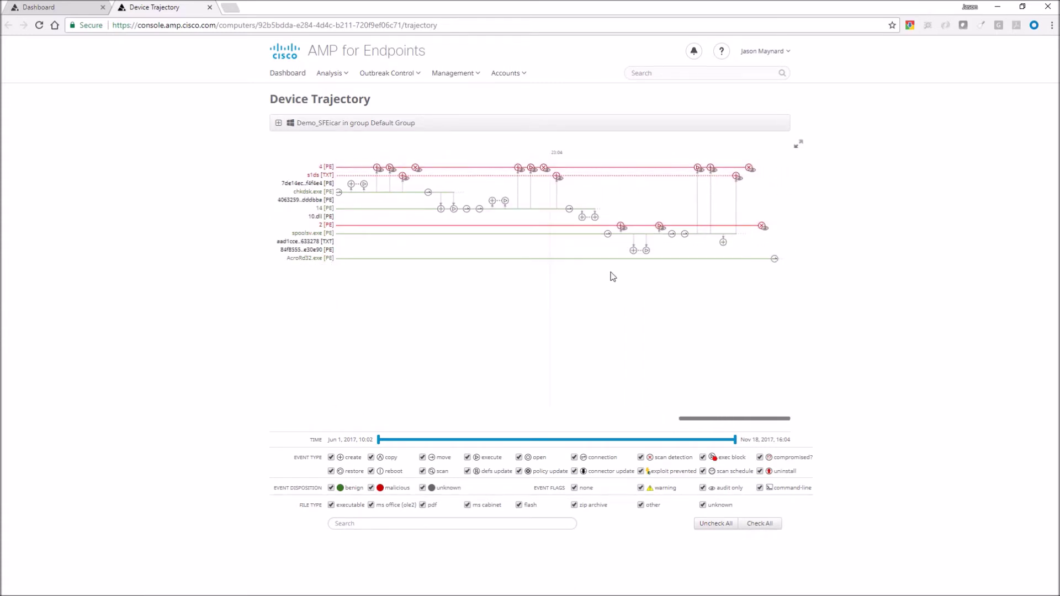
- Review the keylogger detection on file 2 and the Rat.Client detection on file 4
click(762, 226)
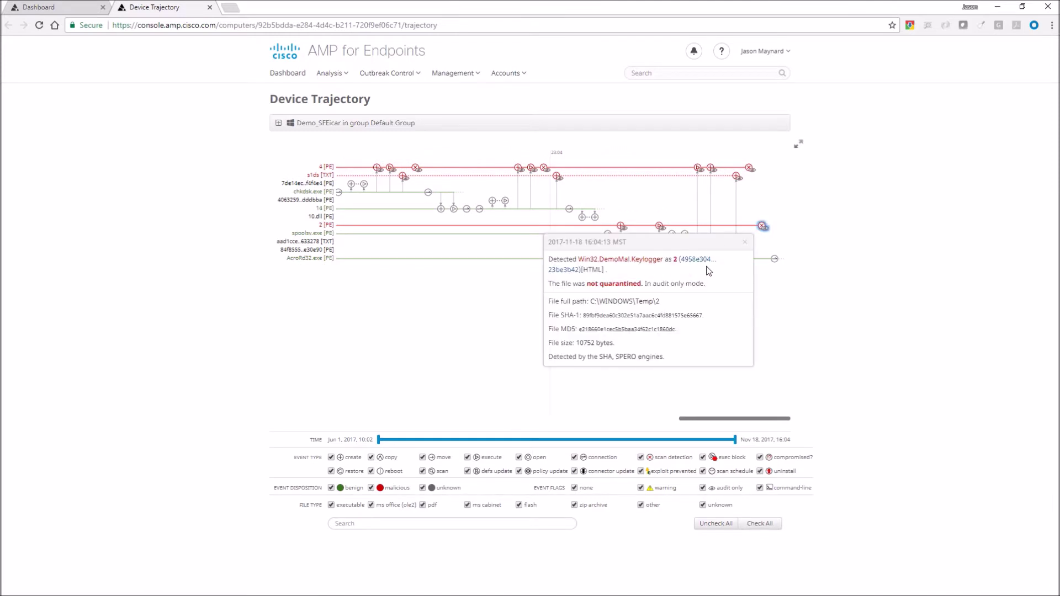
click(745, 242)
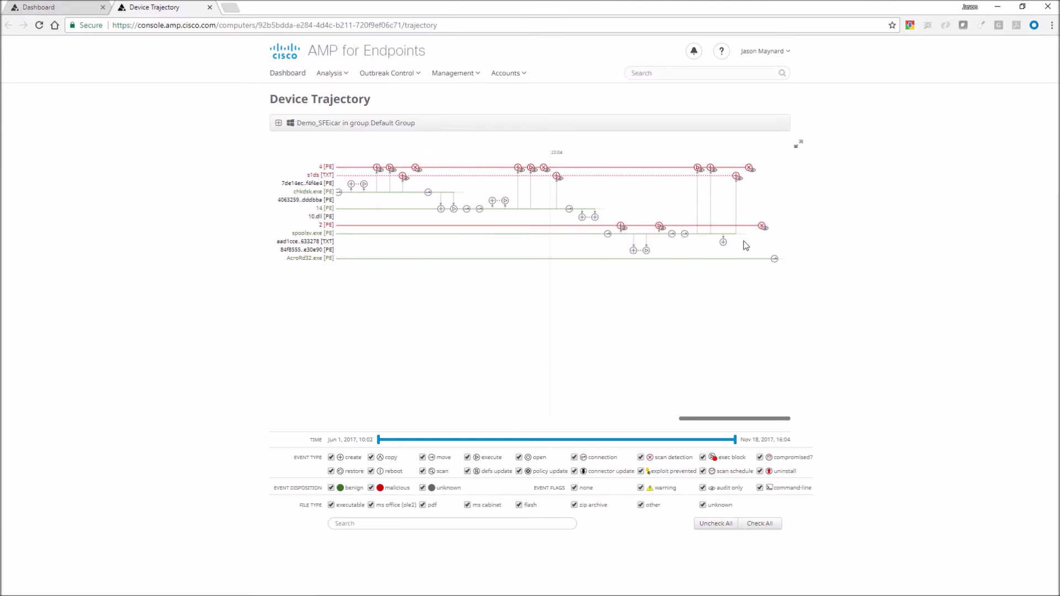
click(749, 167)
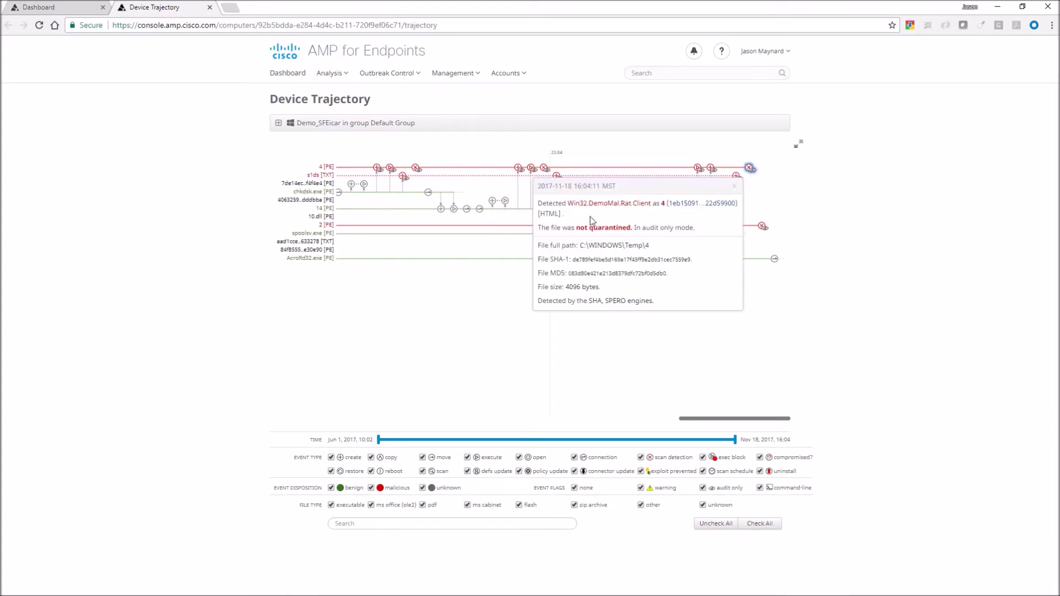
click(734, 186)
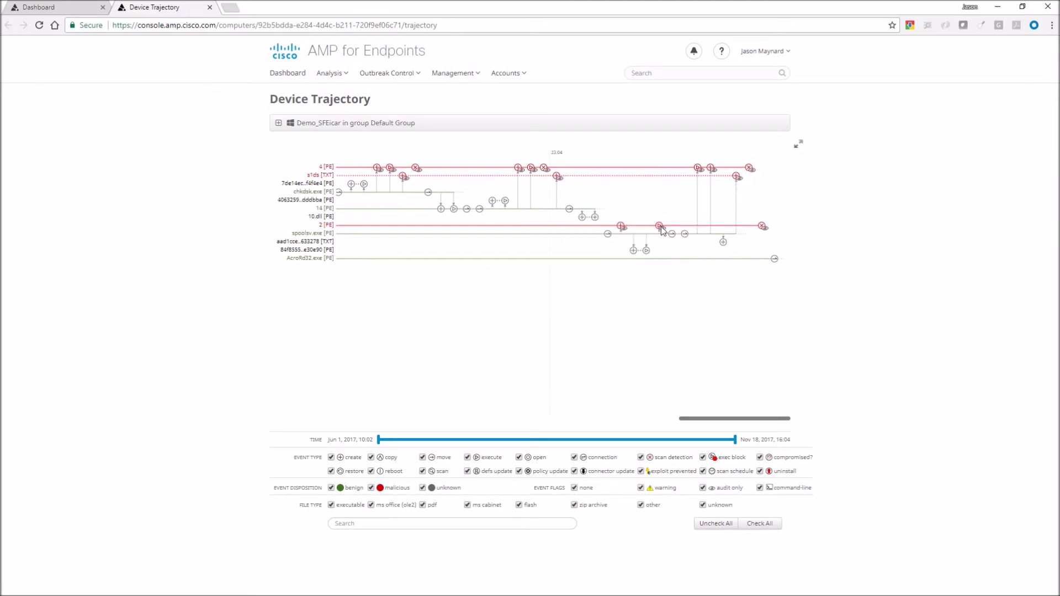
- Confirm in file 2's keylogger event details that spoolsv.exe executed it
click(621, 226)
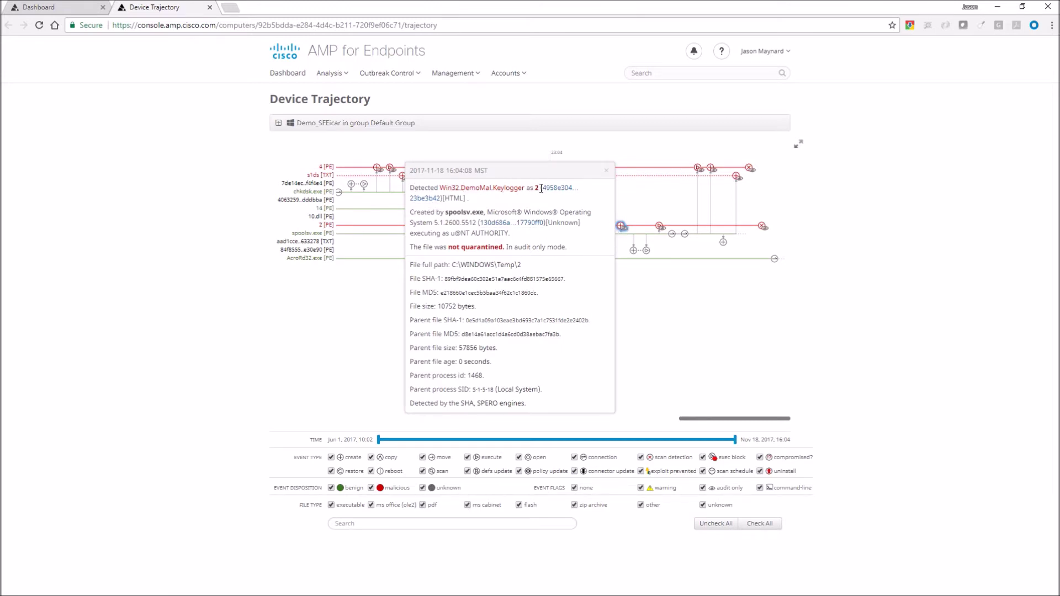
drag(411, 214, 513, 213)
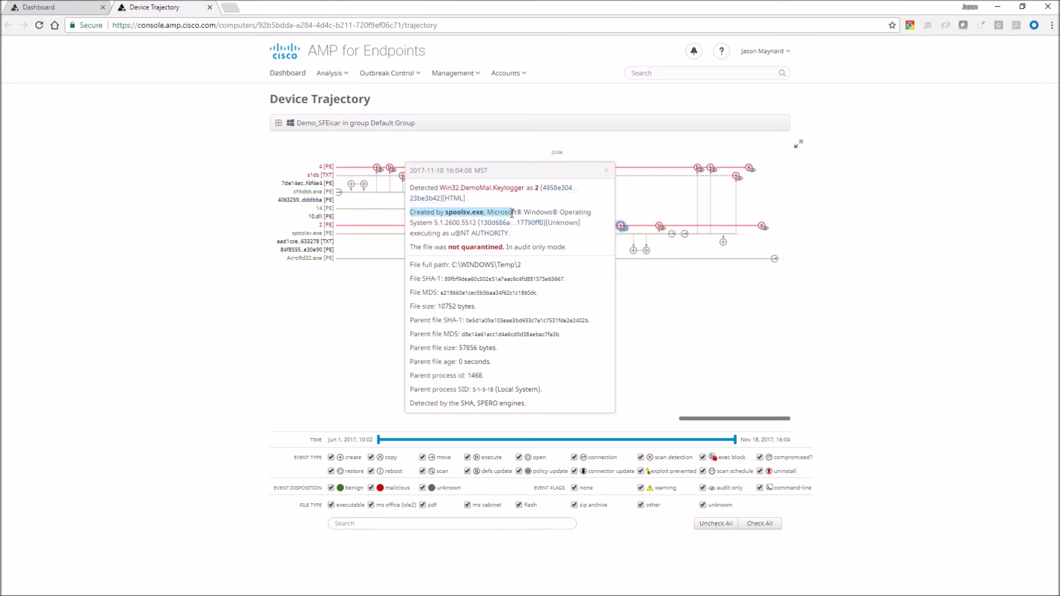
click(606, 172)
click(658, 227)
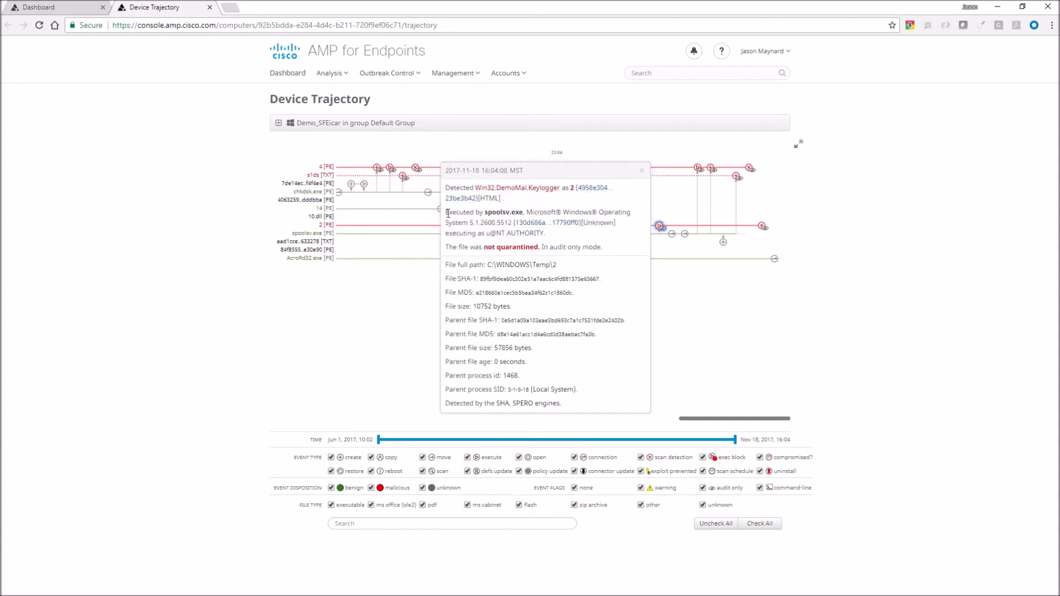
drag(446, 212, 524, 212)
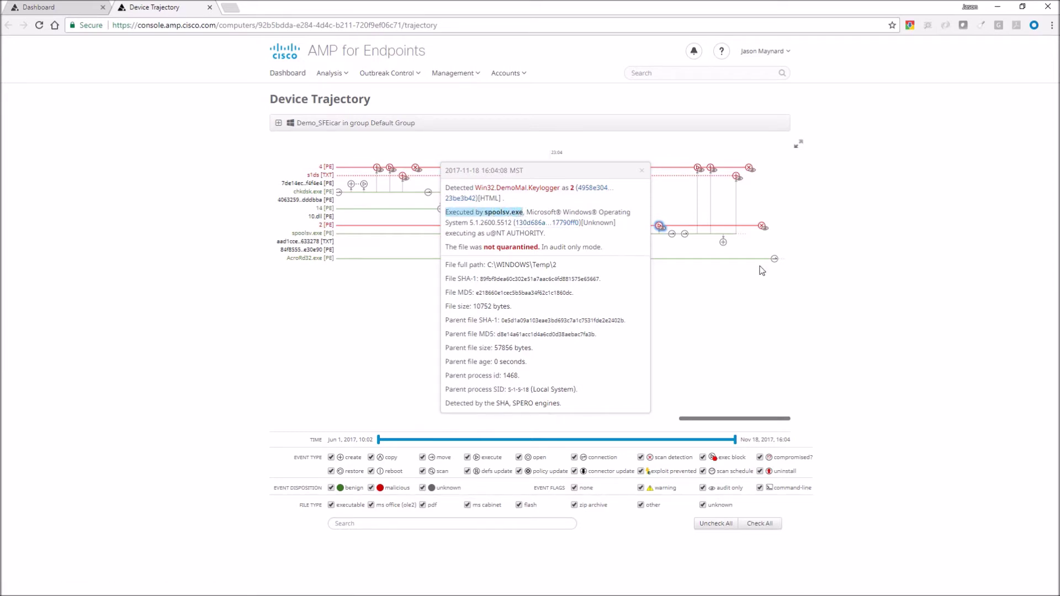
- Confirm spoolsv.exe also executed the Rat.Client on file 4, then select the spoolsv.exe label
click(763, 227)
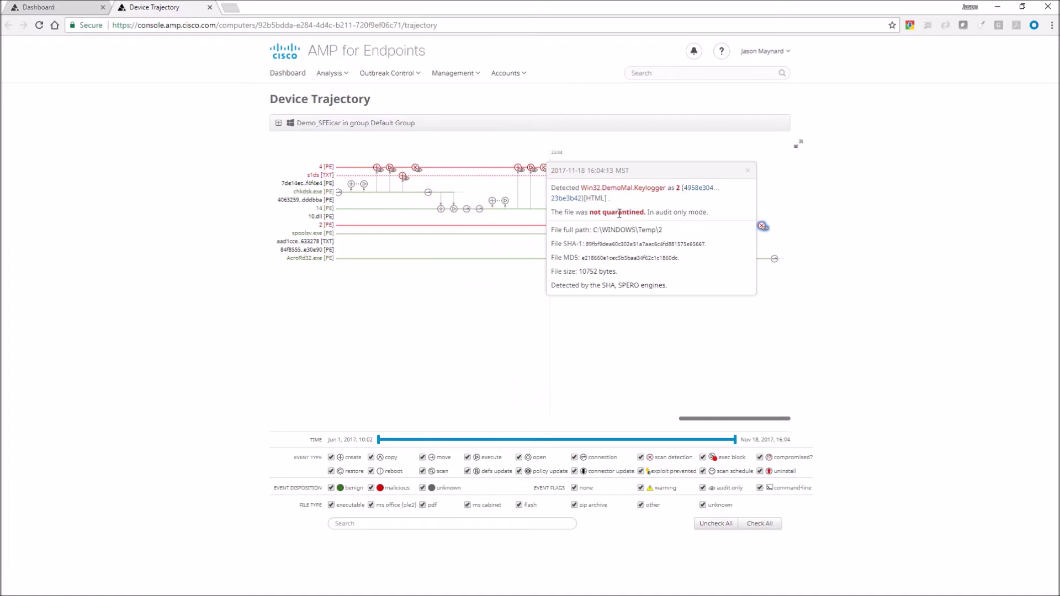
click(751, 172)
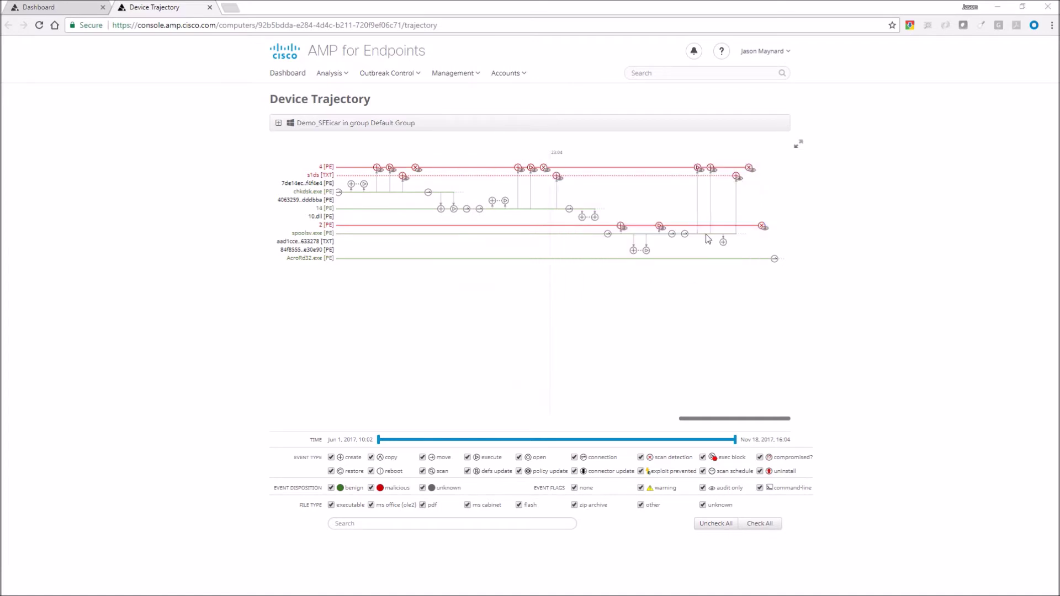
click(699, 172)
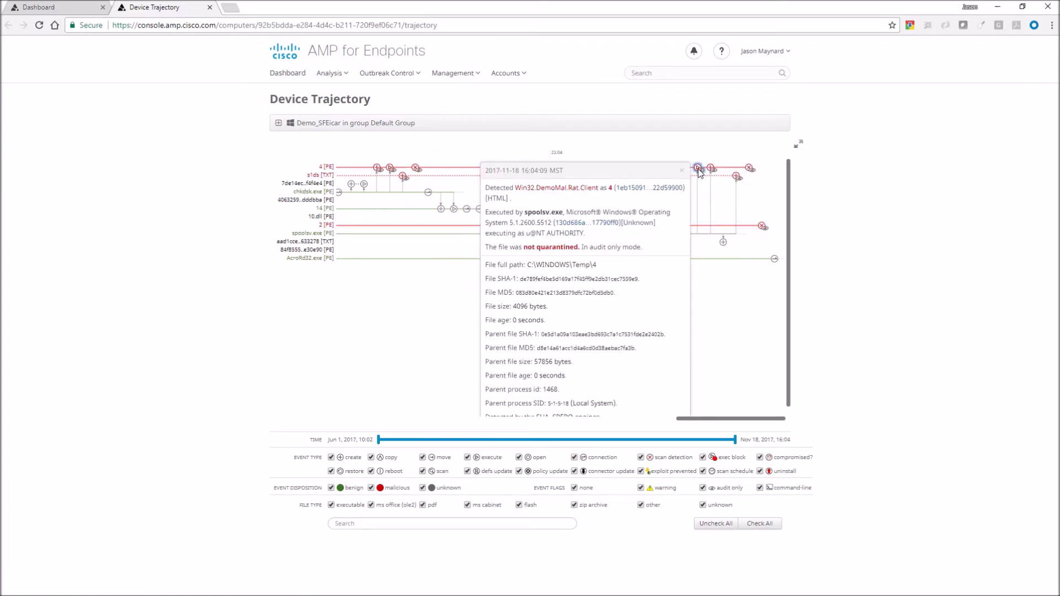
drag(484, 212, 572, 210)
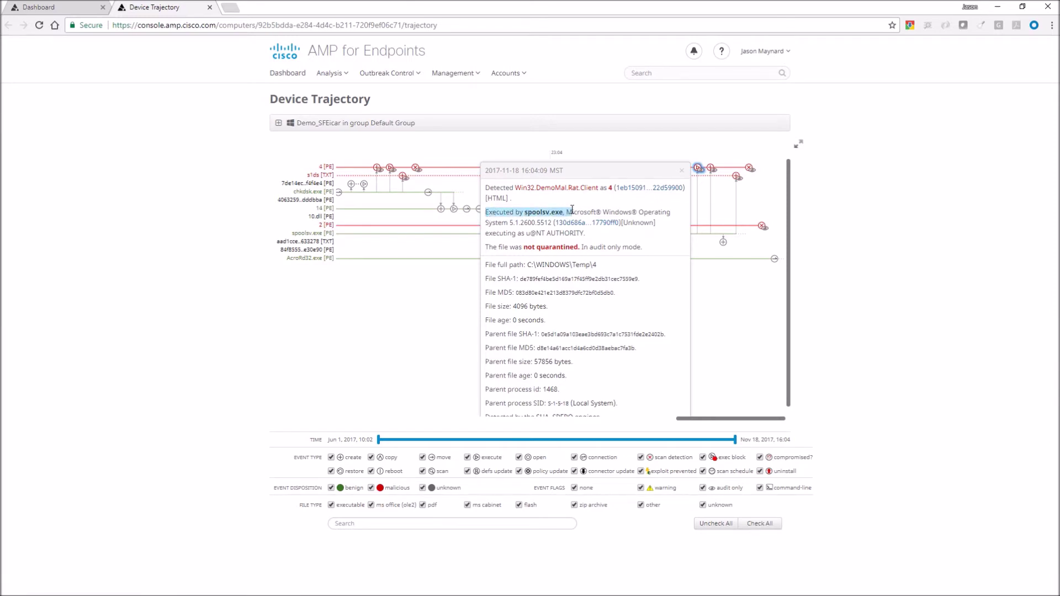
click(682, 172)
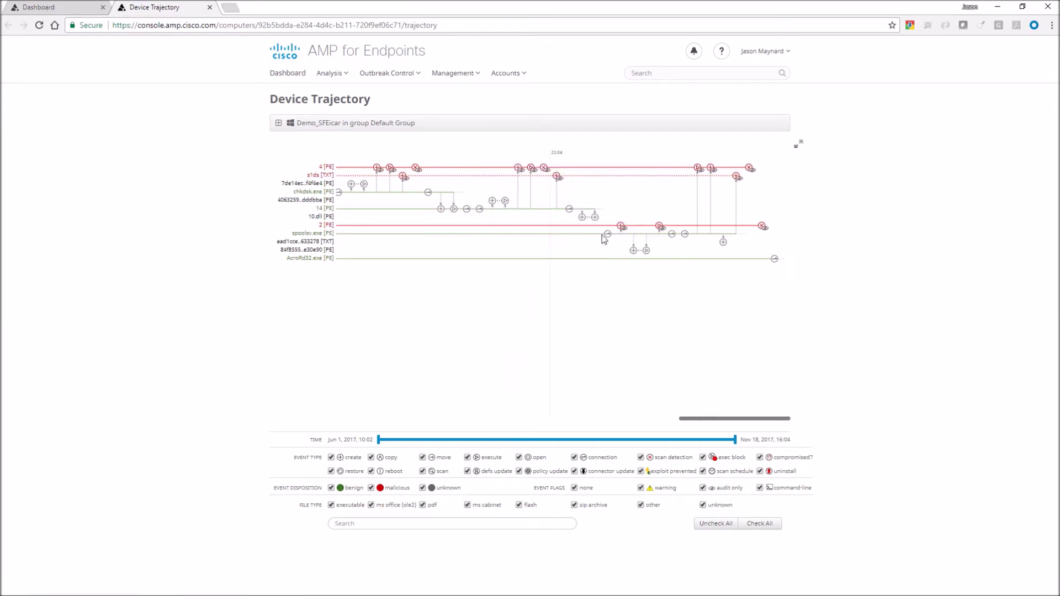
drag(292, 234, 324, 234)
- Read spoolsv.exe's connection to s3.amazonaws.com, then scroll the graph back to September
right_click(320, 233)
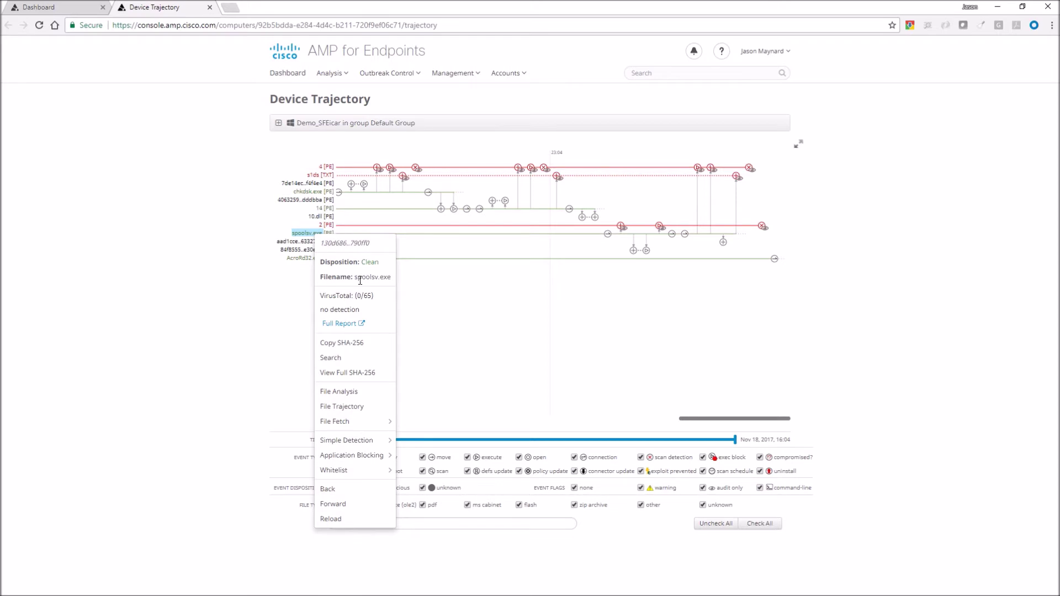
click(608, 234)
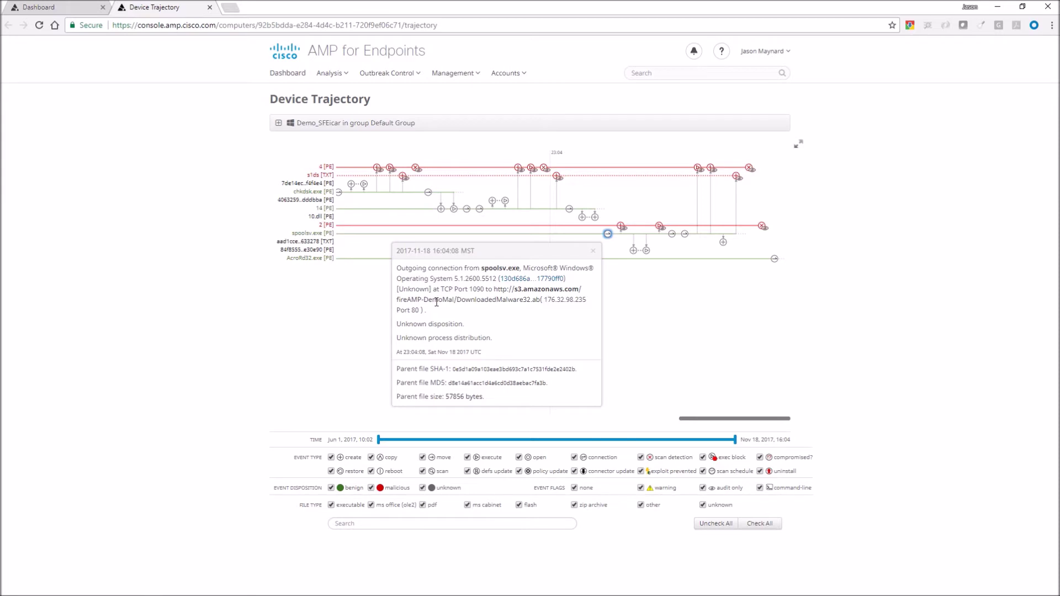
drag(717, 425, 587, 431)
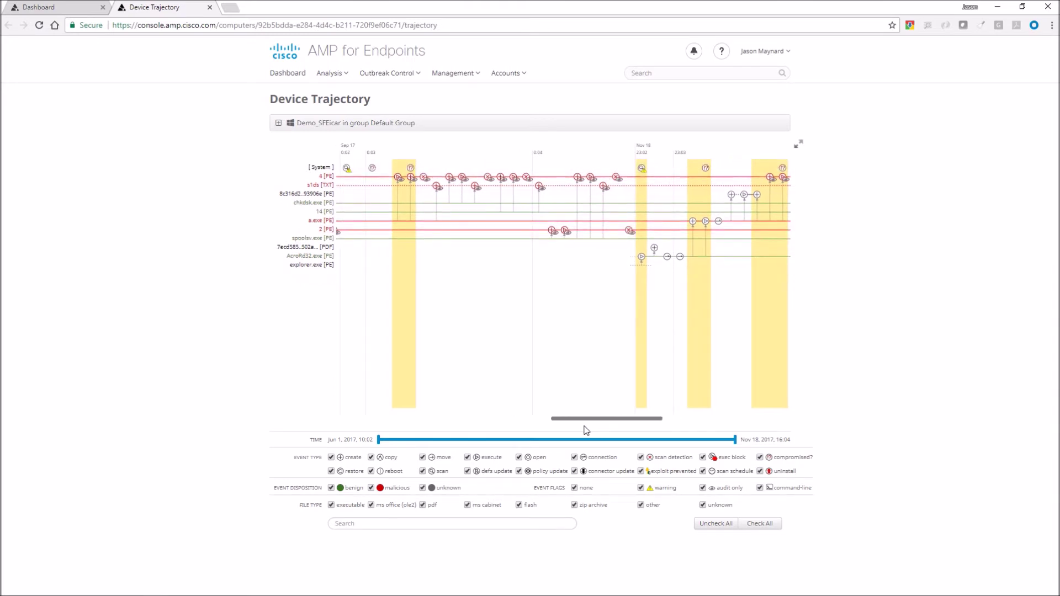
- Inspect the 2017-09-16 Win32.Eicar.Test detection and open the analysis page for creator file 14
scroll(587, 431, left, 2)
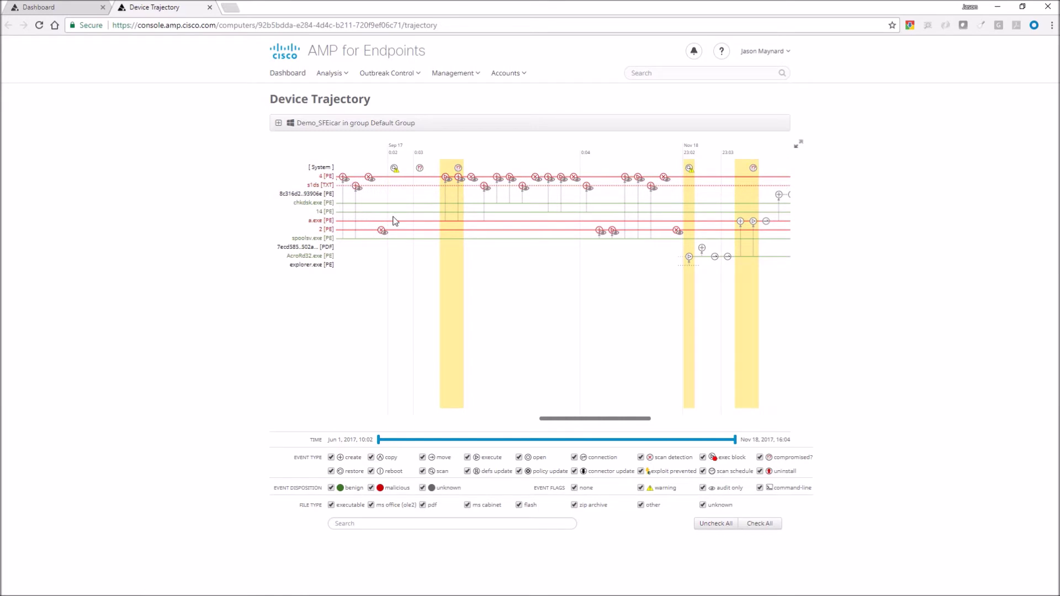
click(587, 188)
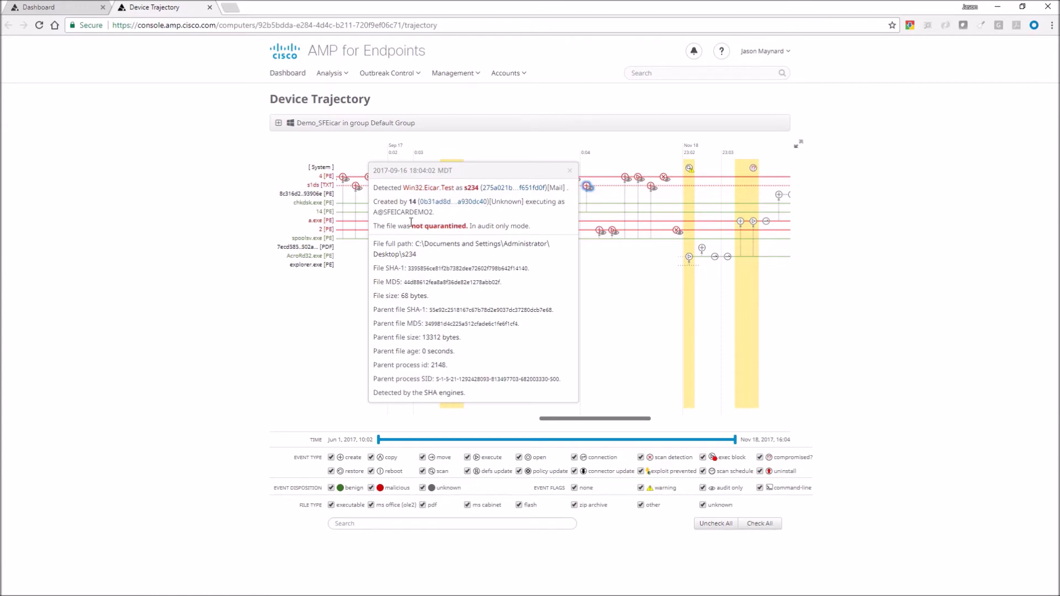
right_click(506, 191)
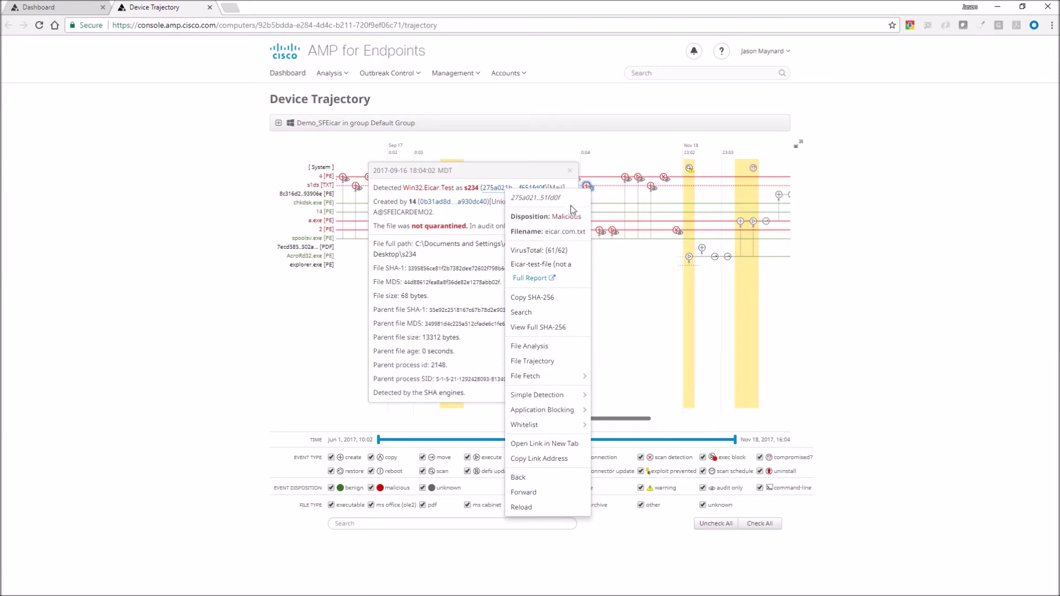
click(466, 211)
right_click(452, 202)
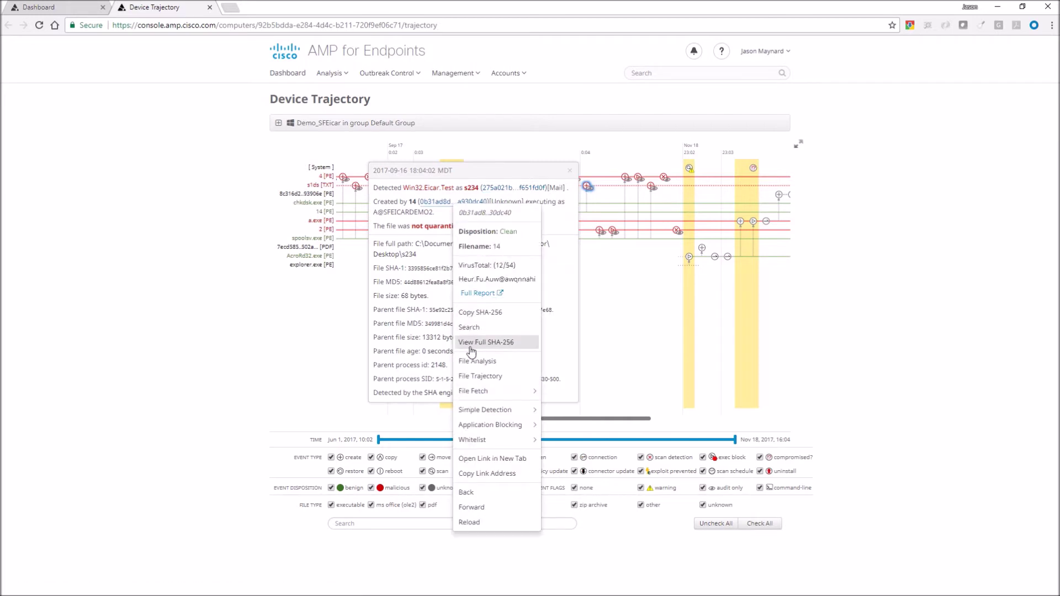
click(476, 363)
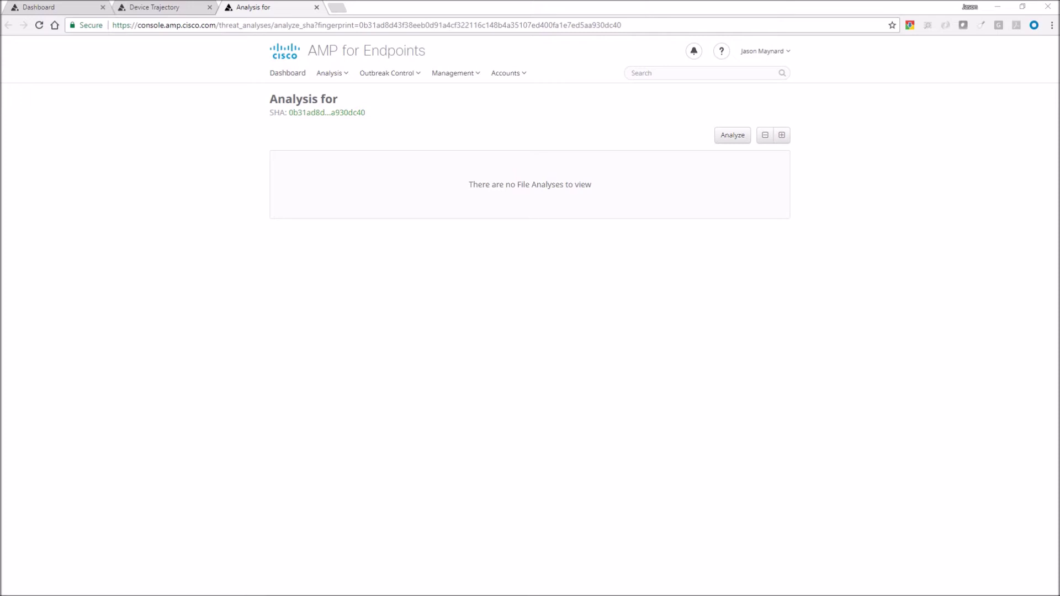
- Fetch file 14 and send it for Windows 7x64 analysis, then close the Analysis tab
click(728, 137)
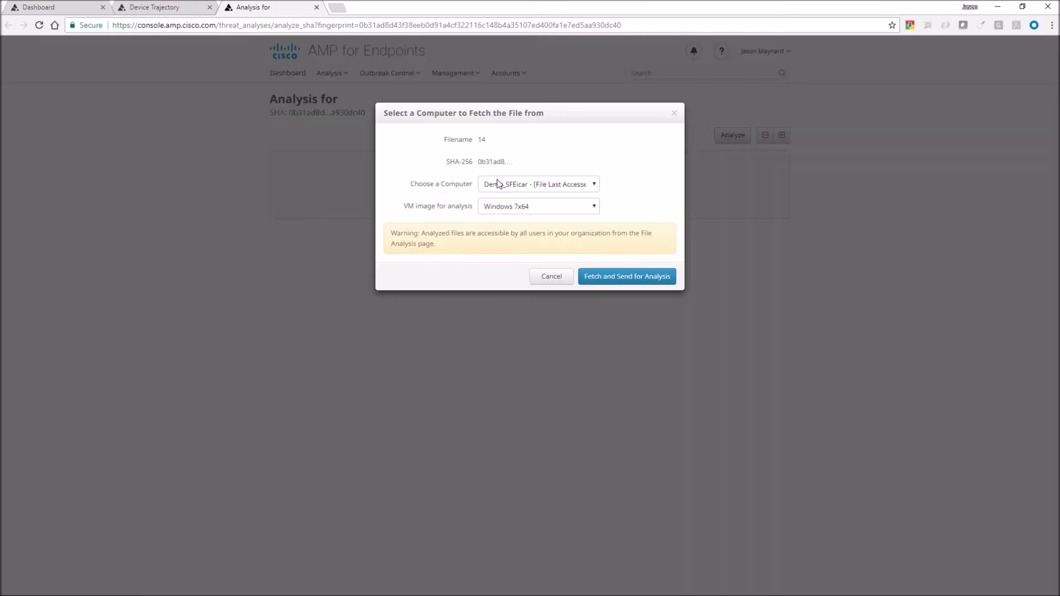
click(623, 277)
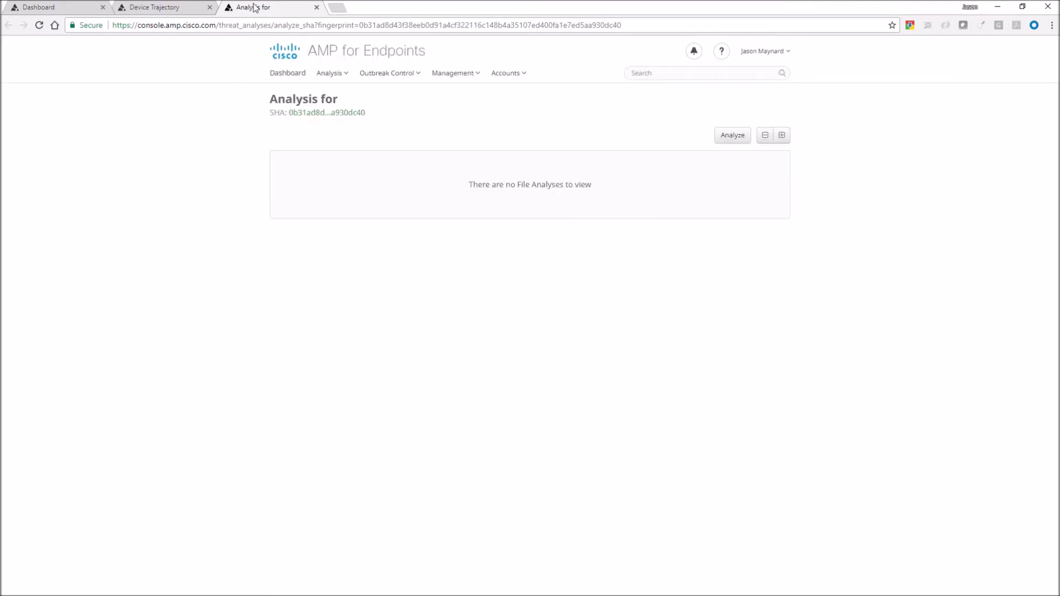
click(316, 8)
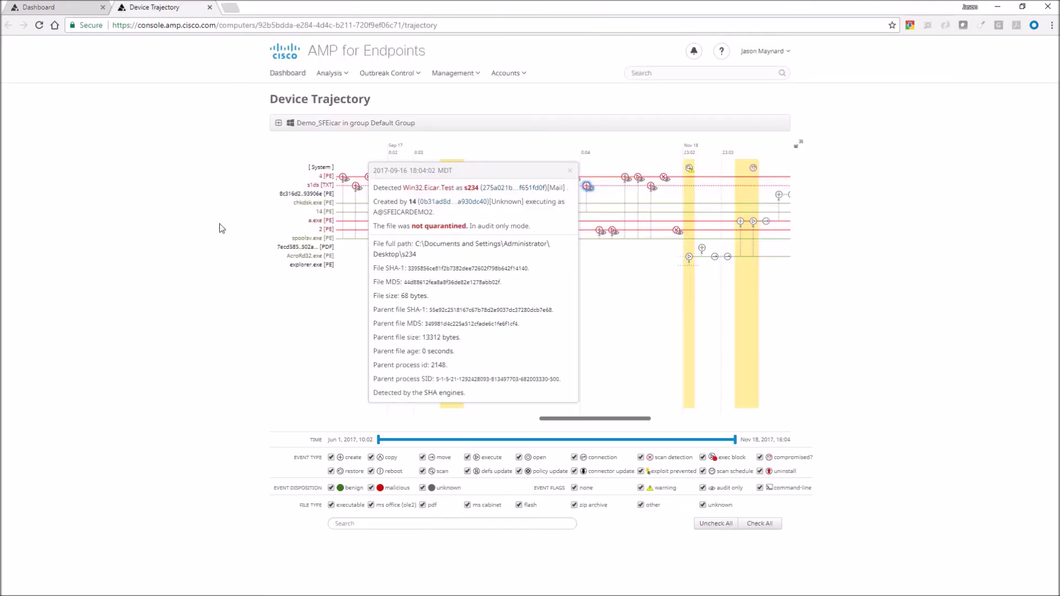
right_click(453, 201)
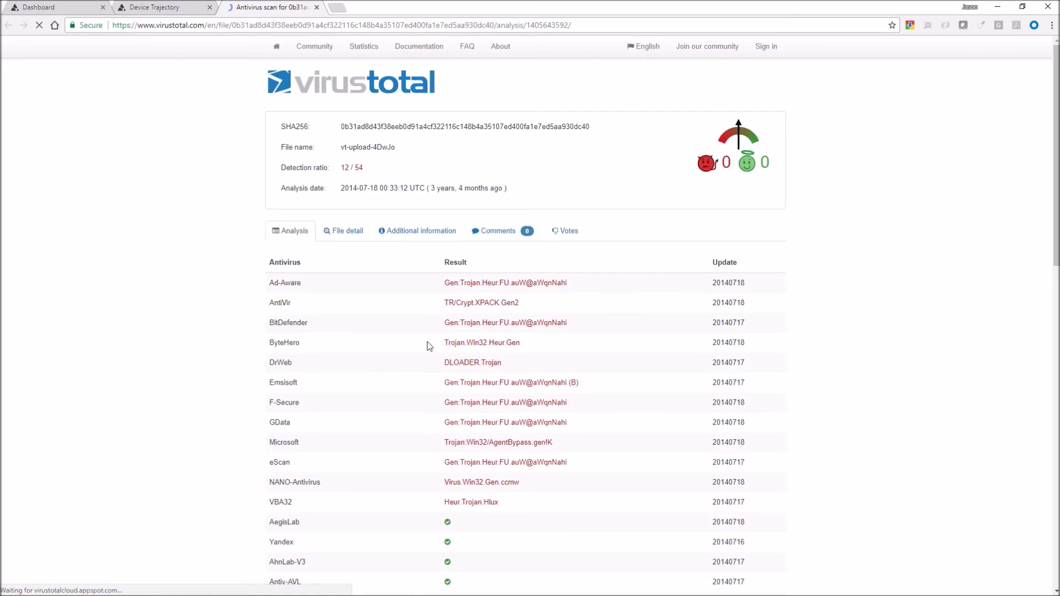
scroll(442, 482, down, 3)
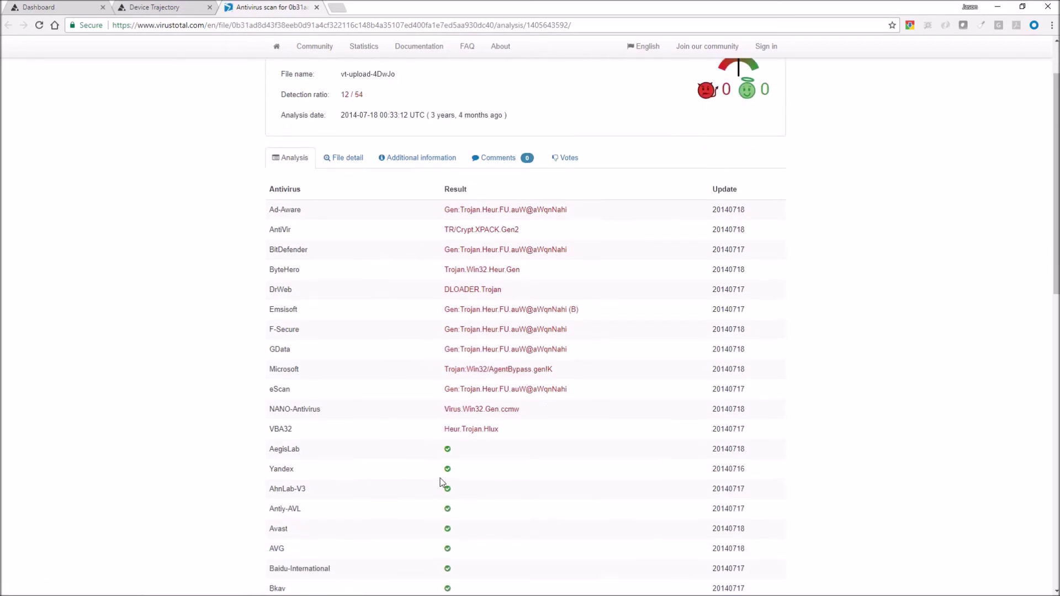
scroll(445, 483, up, 3)
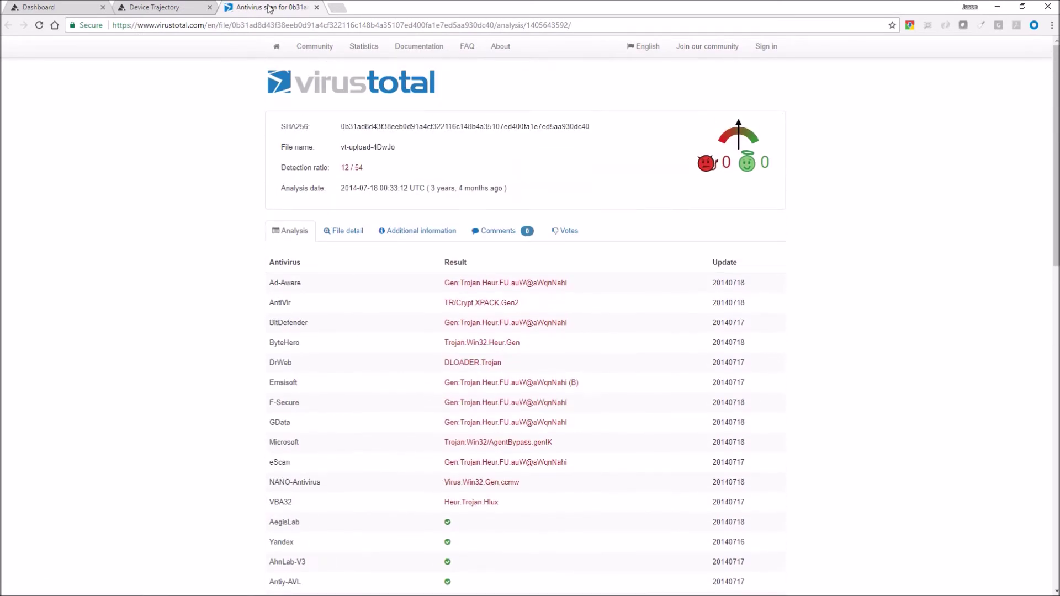
click(316, 7)
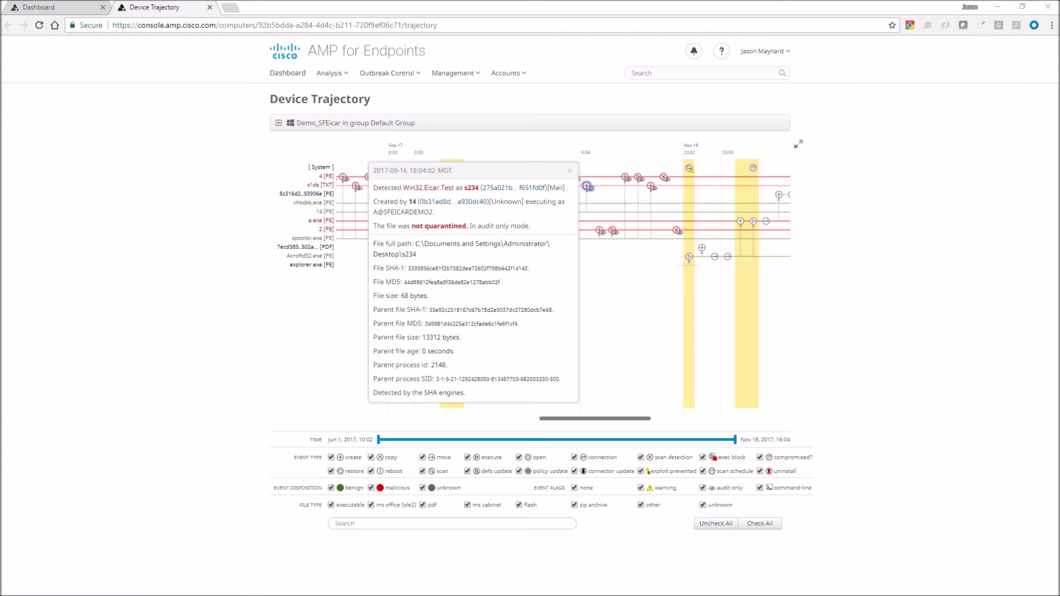
- Scroll to file 14's creation event and confirm chkdsk.exe created it on 2017-11-18
click(571, 172)
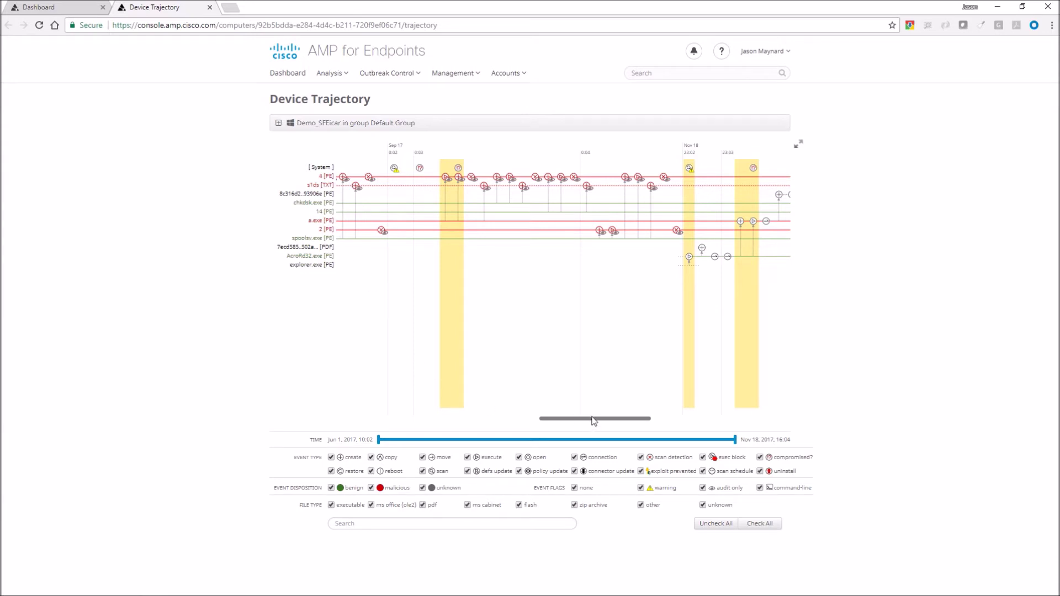
drag(574, 419, 701, 418)
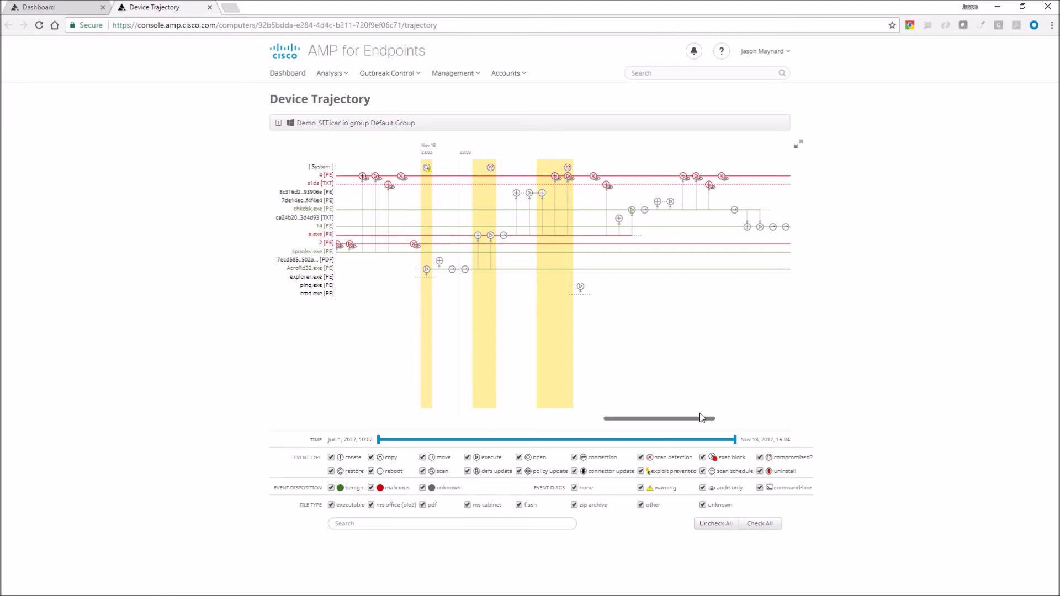
drag(701, 418, 704, 418)
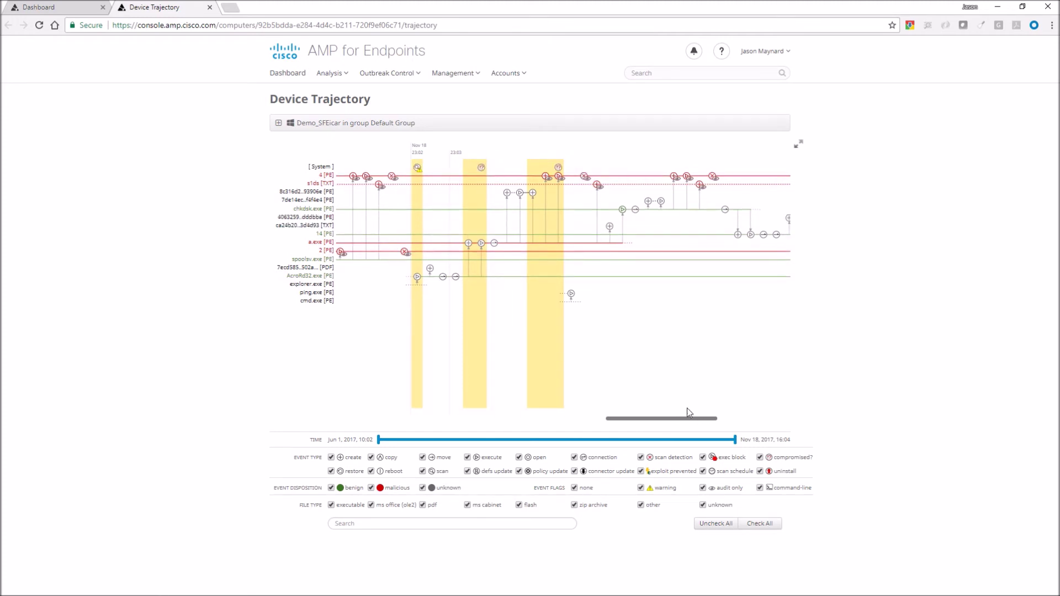
click(738, 234)
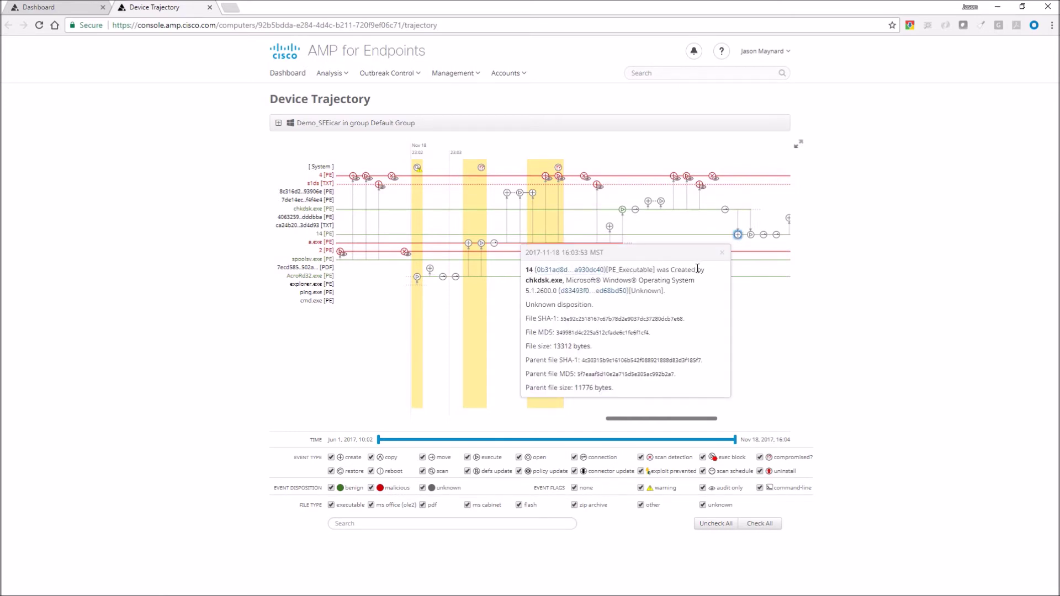
drag(525, 281, 648, 281)
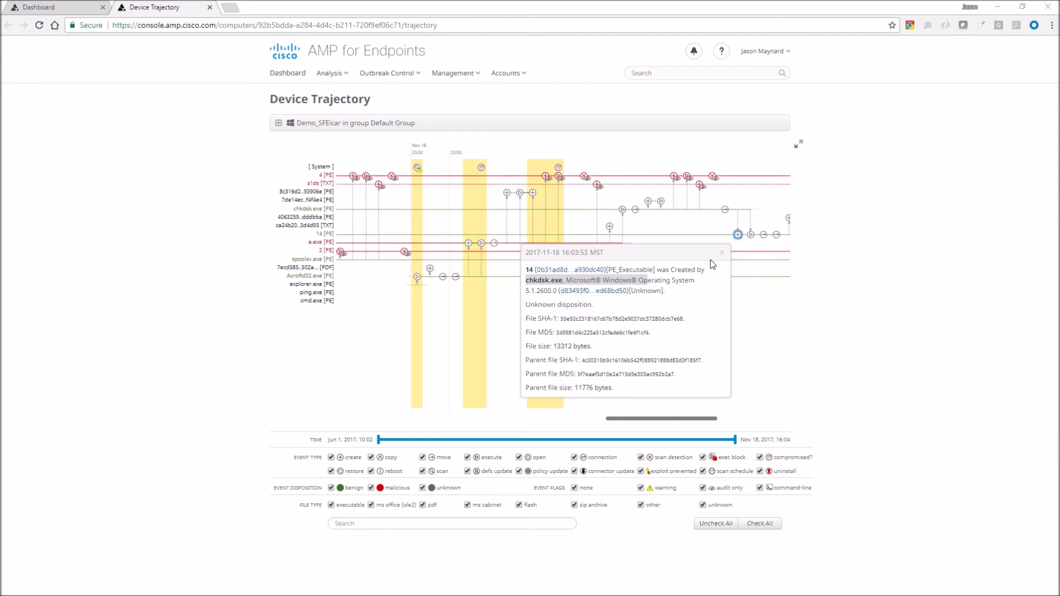
click(724, 258)
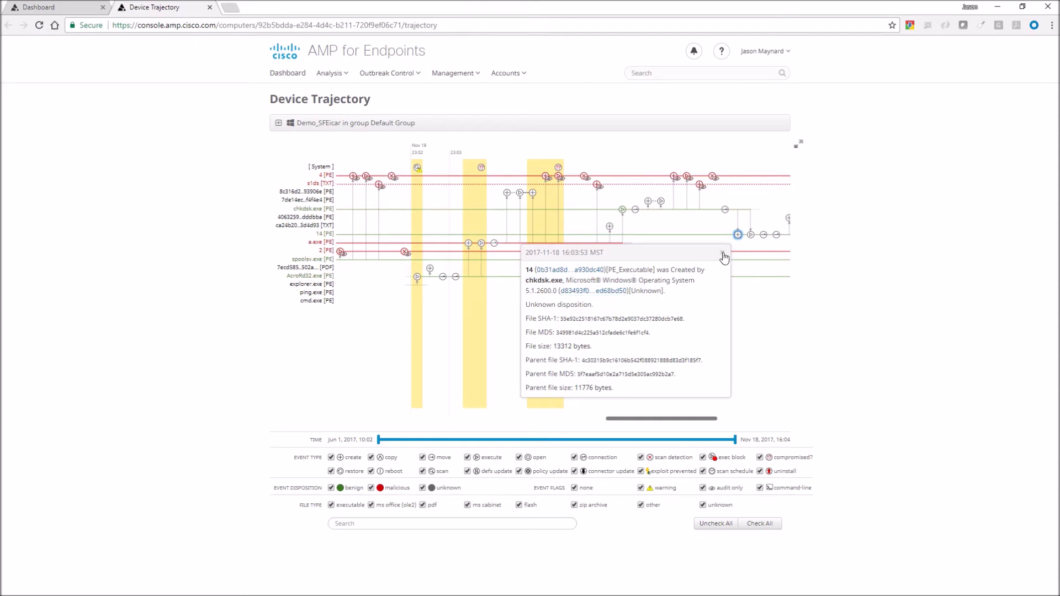
click(723, 255)
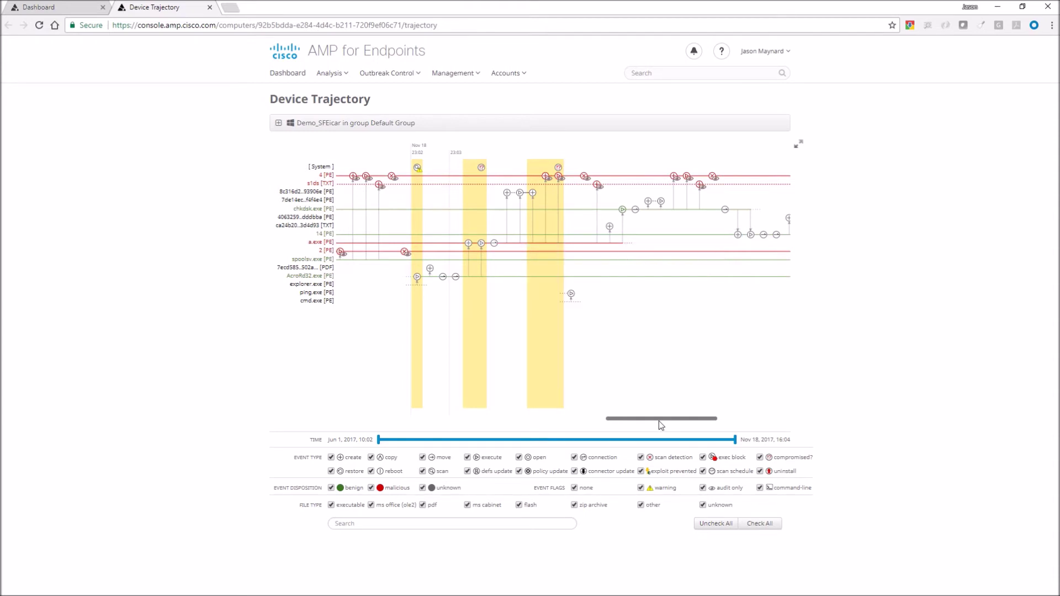
drag(661, 420, 683, 418)
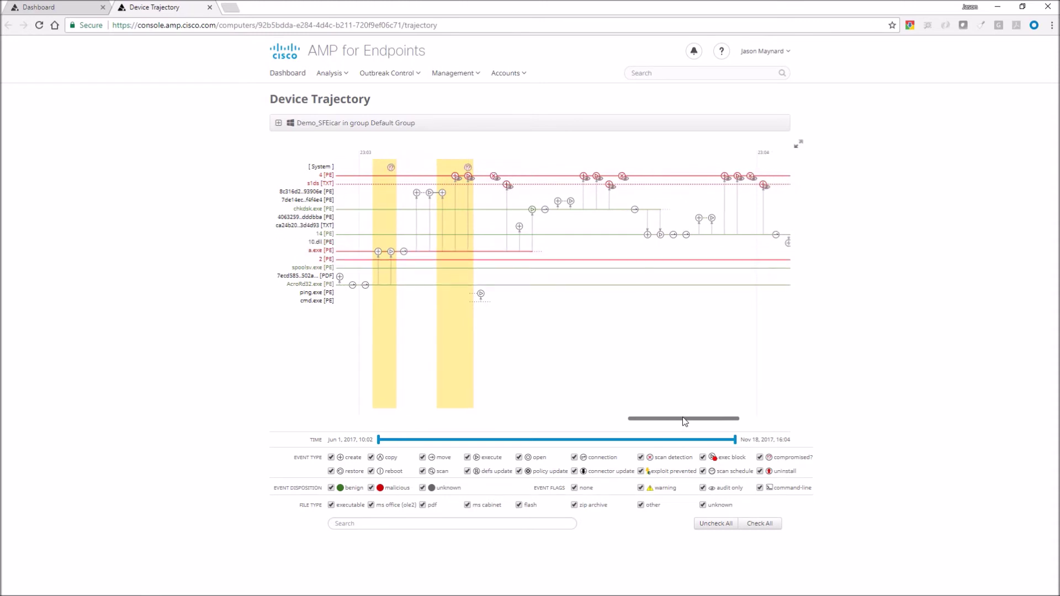
click(610, 187)
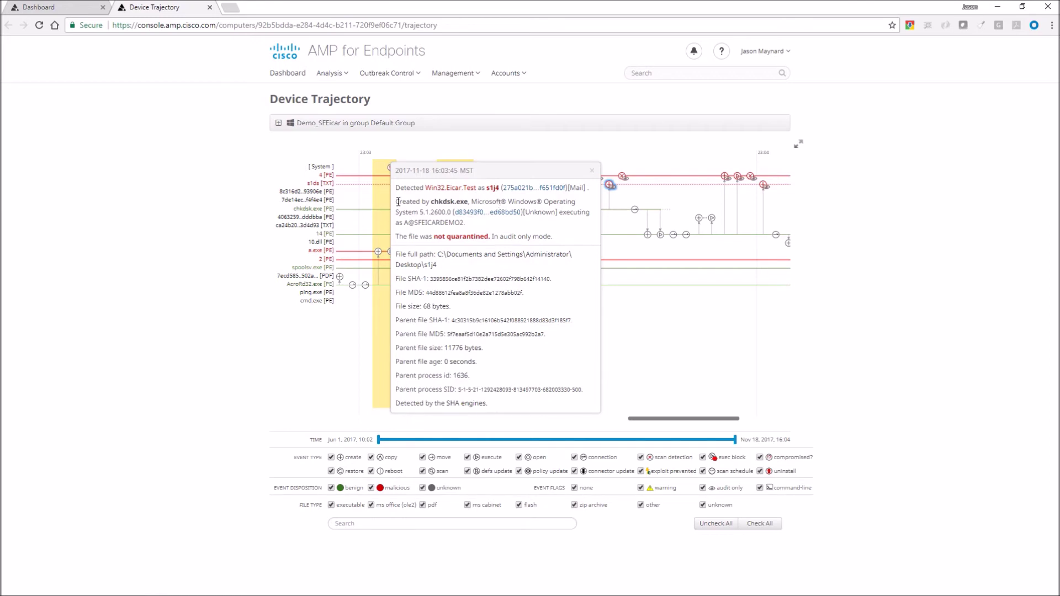
drag(396, 202, 473, 201)
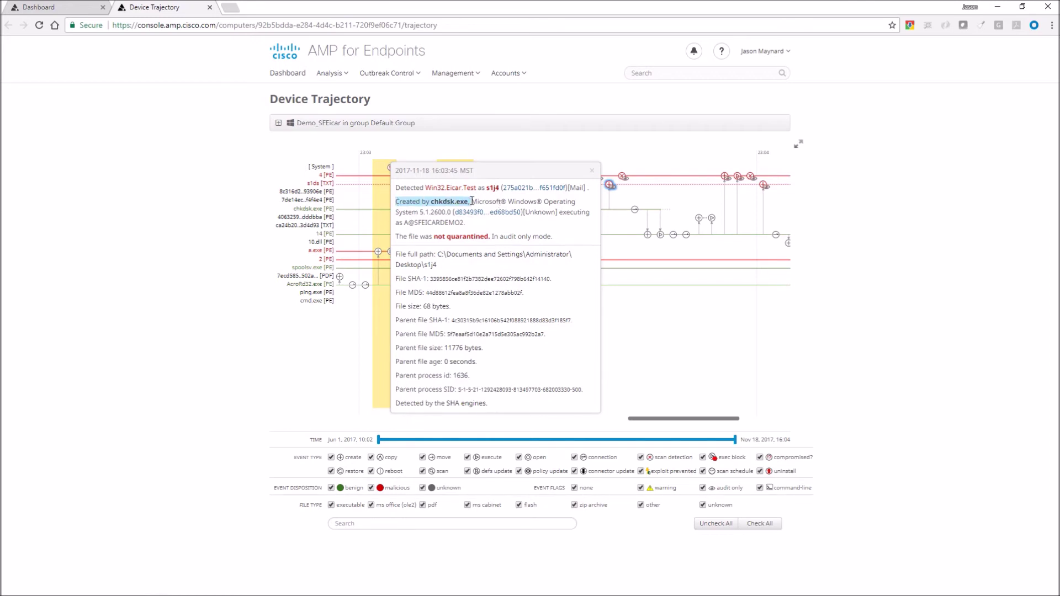
click(591, 169)
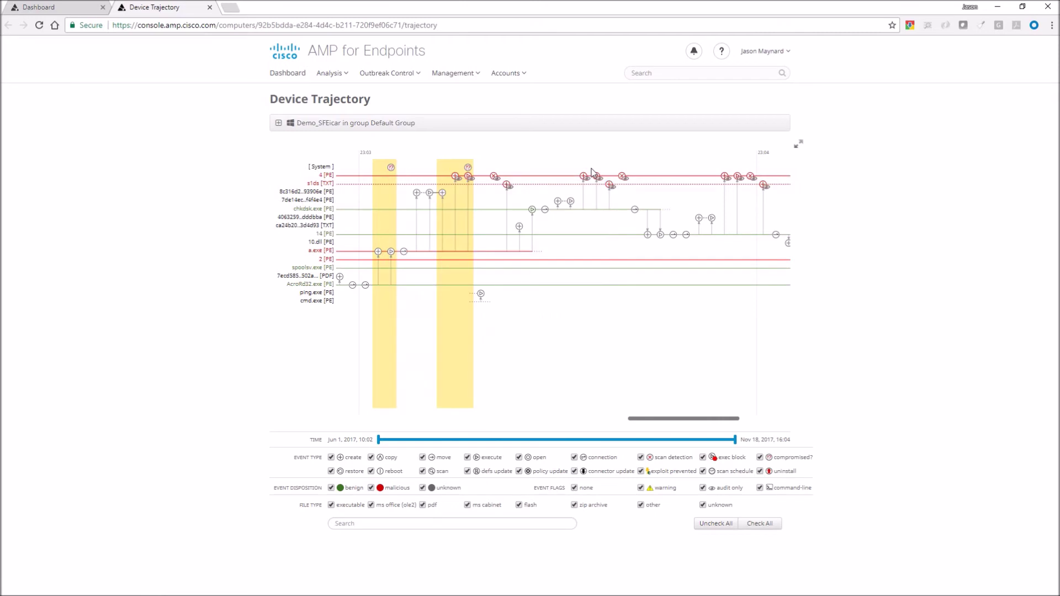
click(635, 211)
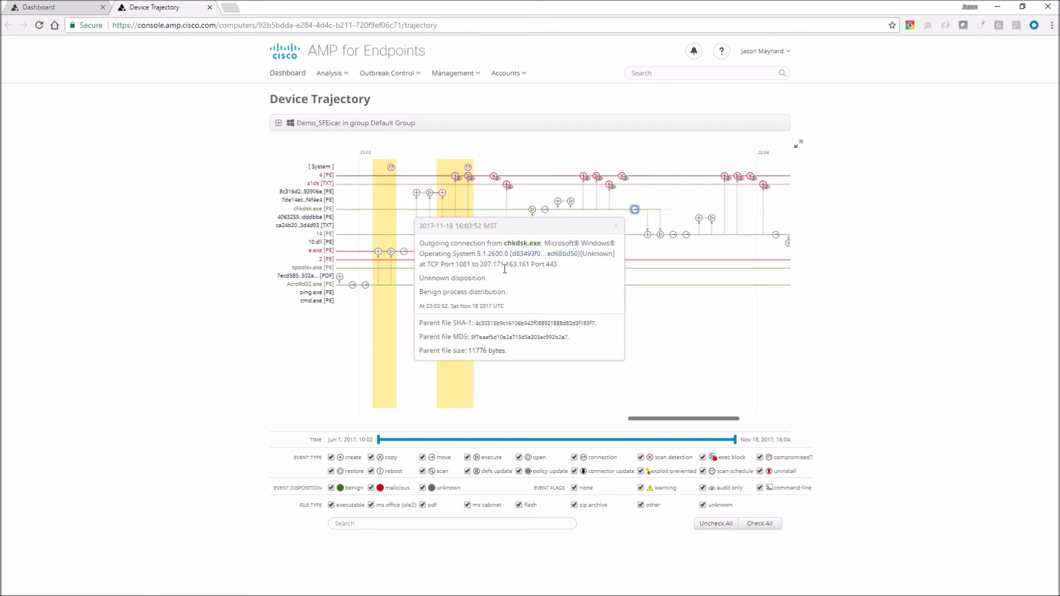
drag(558, 264, 519, 265)
click(615, 226)
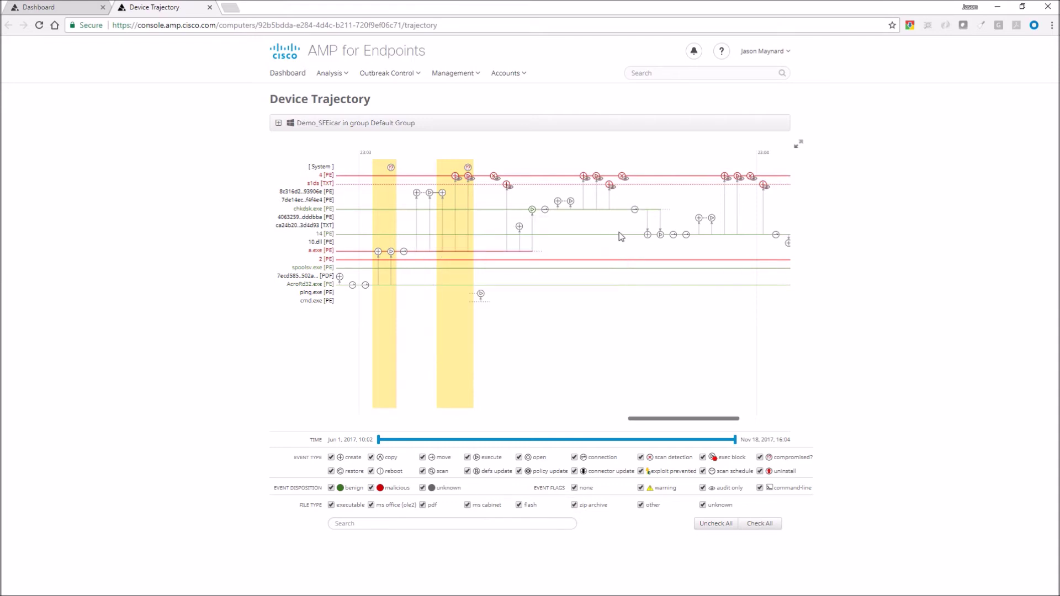
click(532, 208)
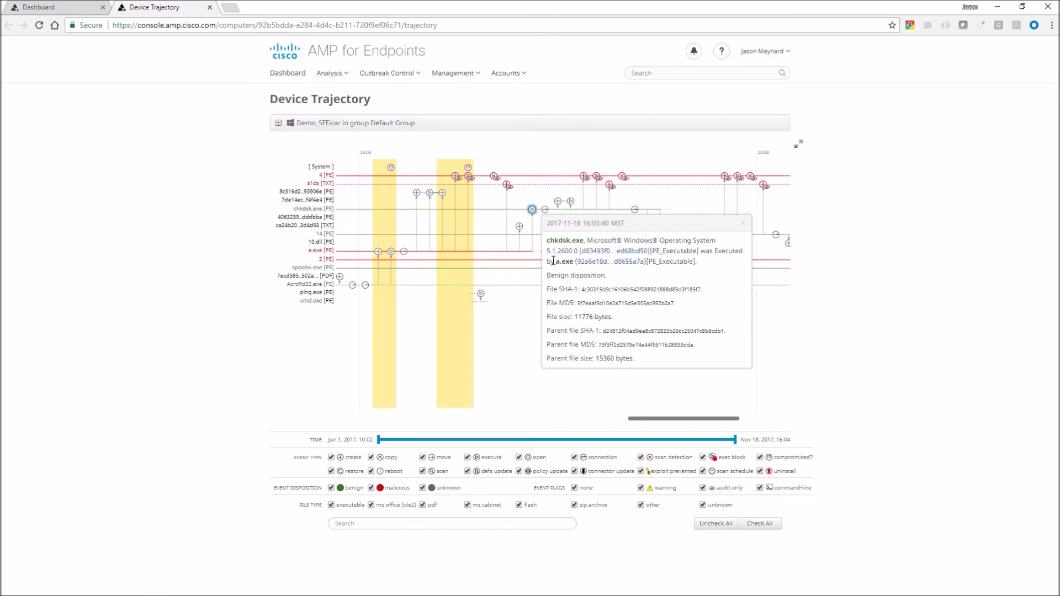
drag(547, 261, 673, 266)
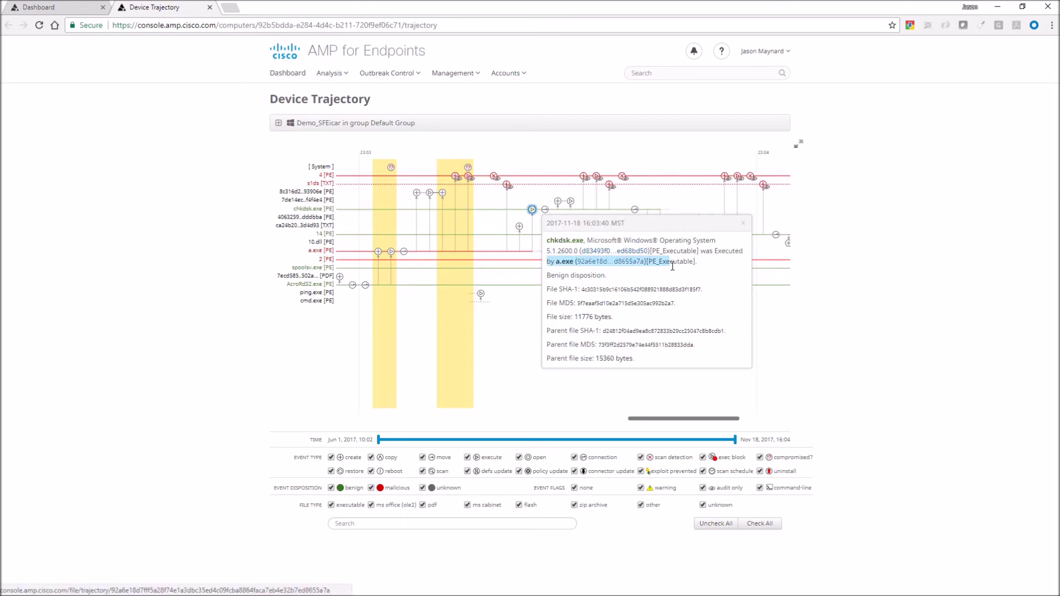
click(744, 223)
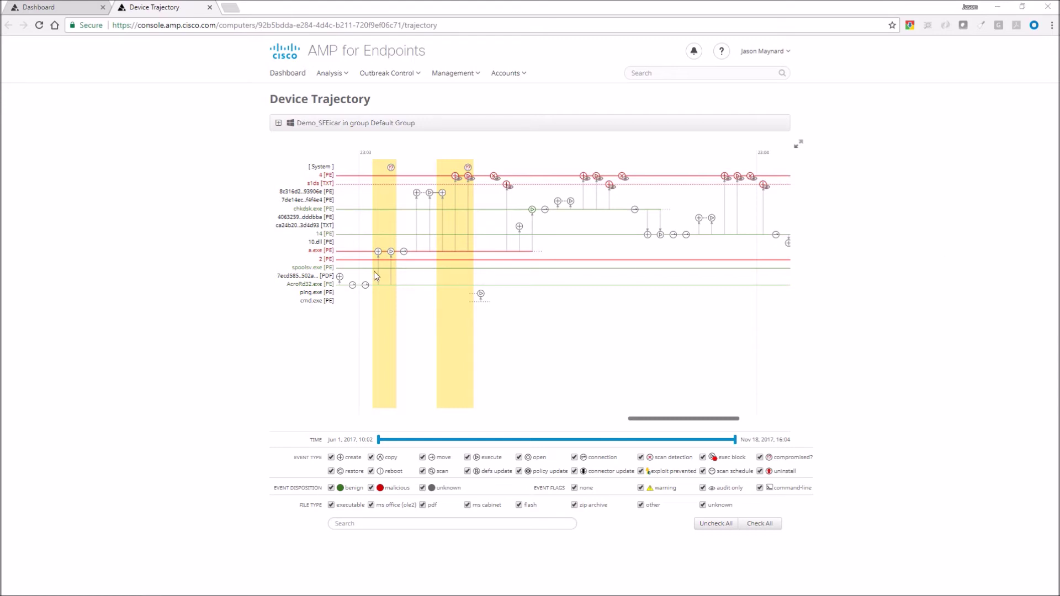
- Open a.exe's full VirusTotal report (27/57 detections), review it, and close it
right_click(316, 251)
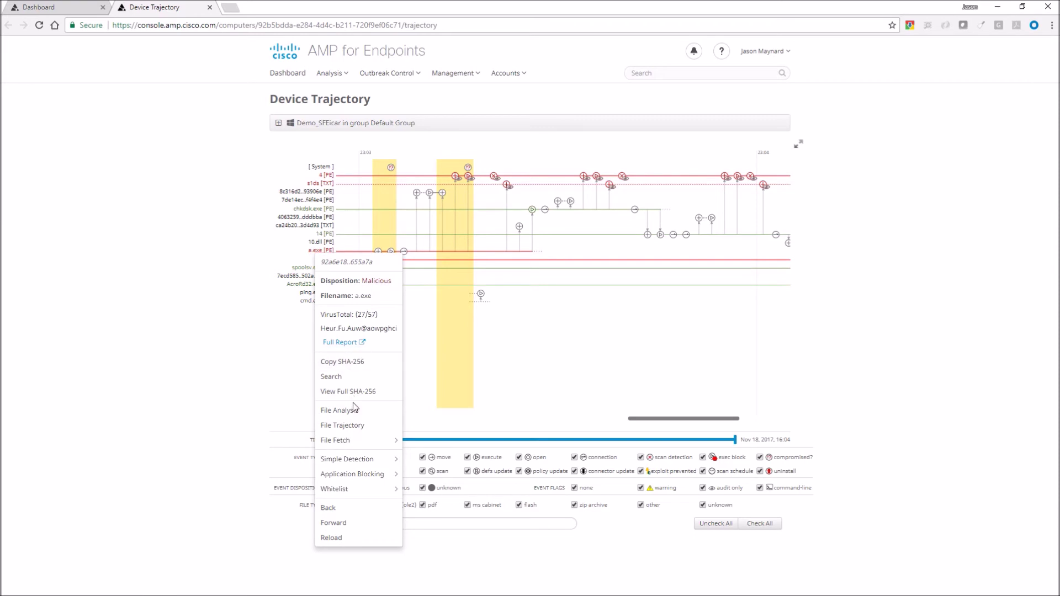
click(339, 410)
click(347, 345)
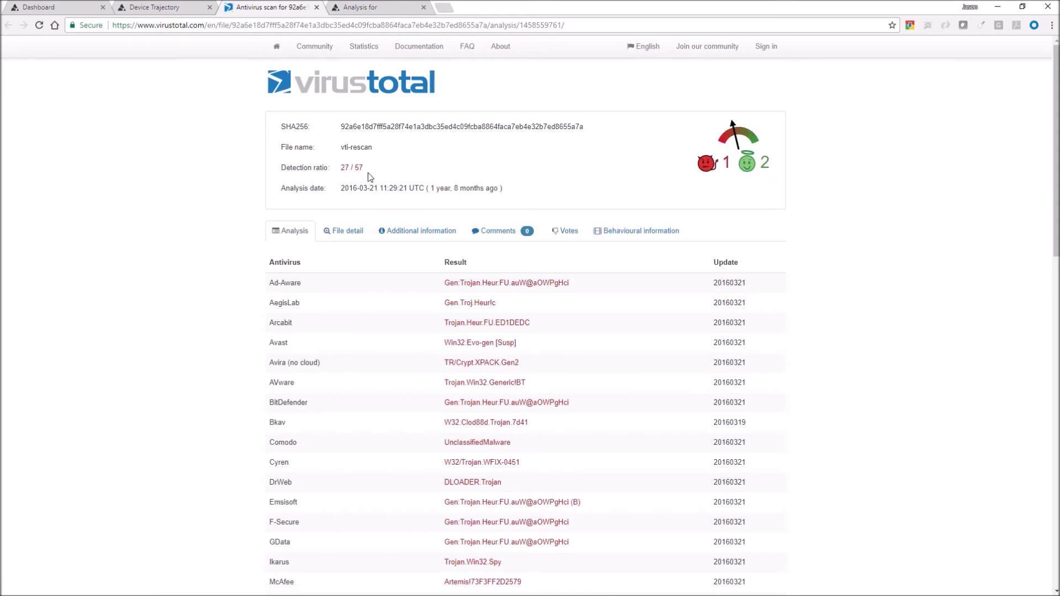
click(316, 7)
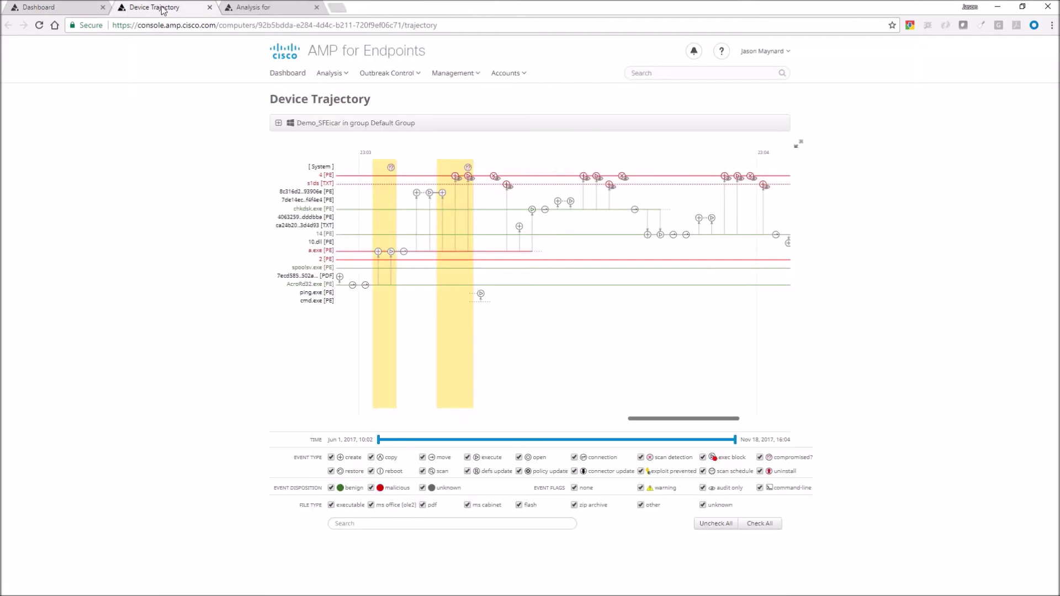
click(558, 194)
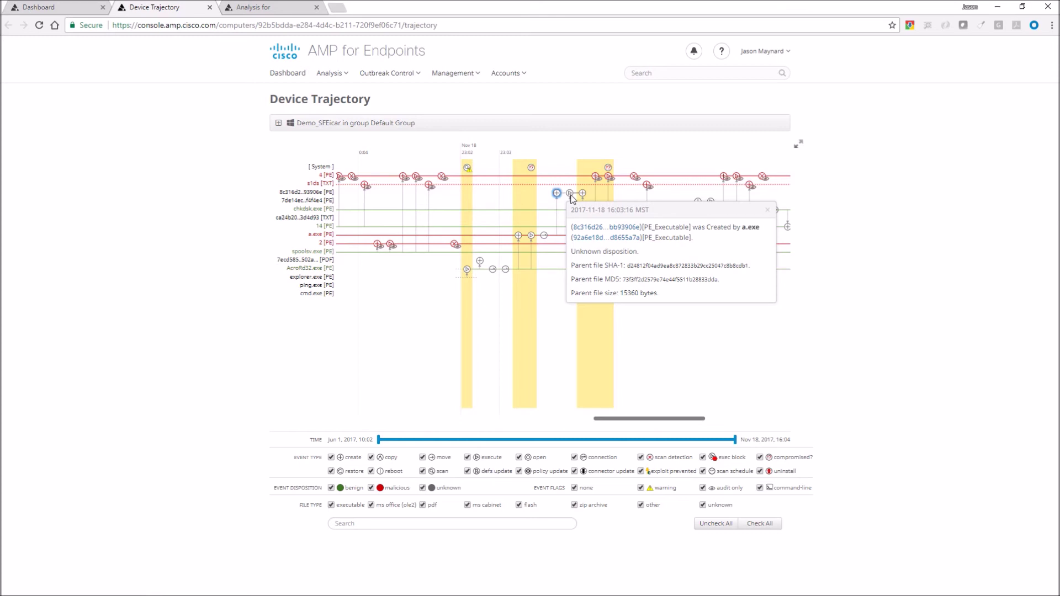
click(556, 241)
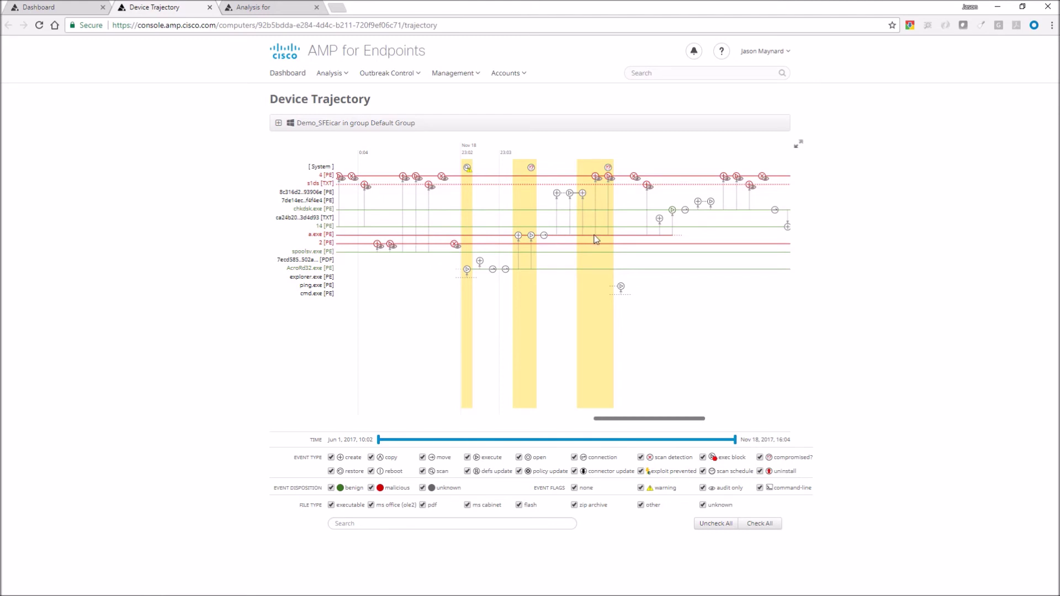
click(595, 176)
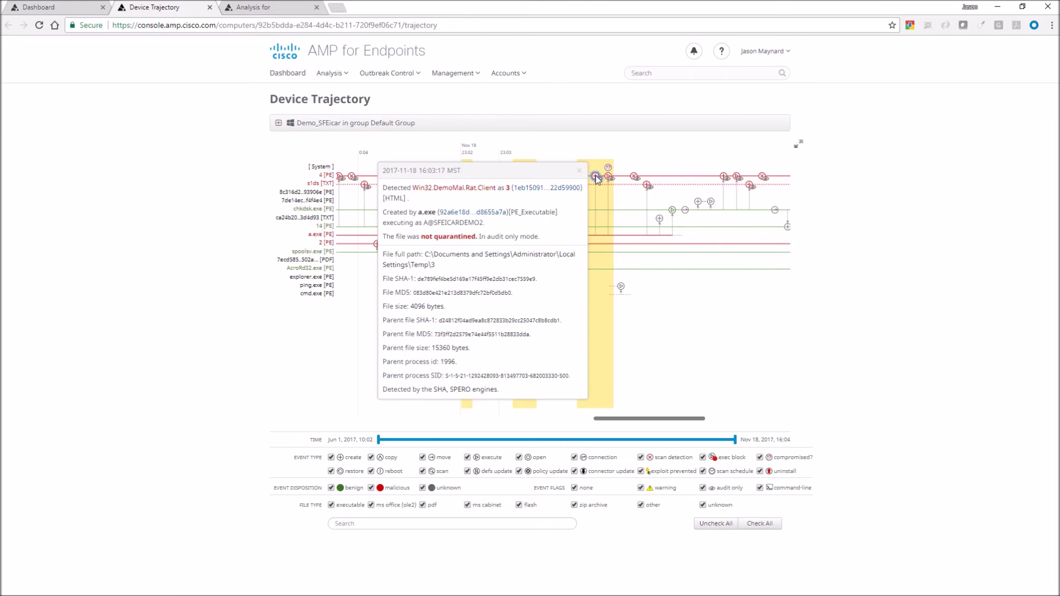
click(596, 179)
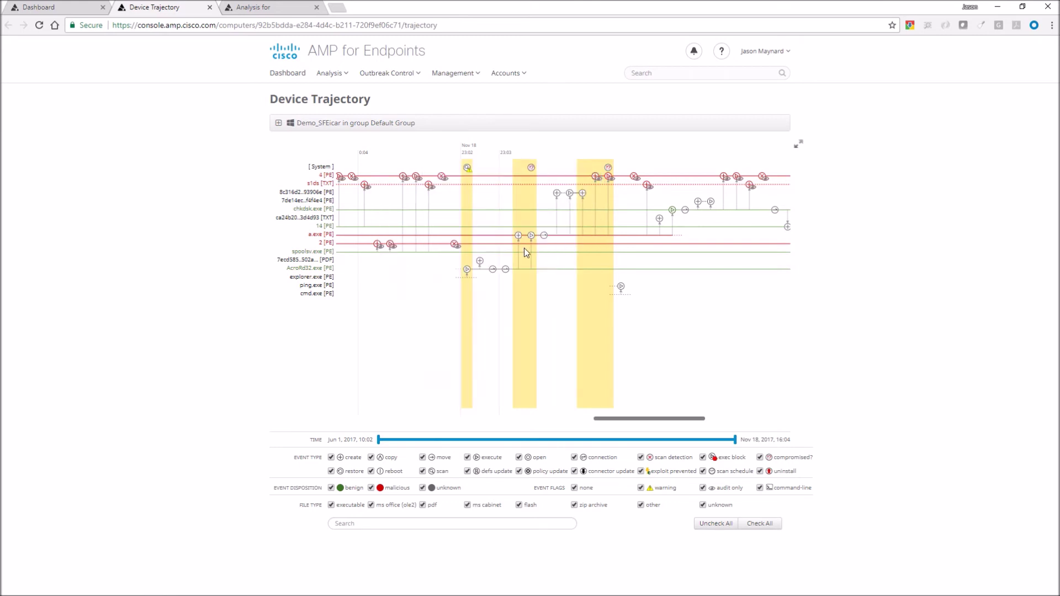
- Review AcroRd32.exe's execution event and its two outgoing connections, including 16:03:11
click(468, 269)
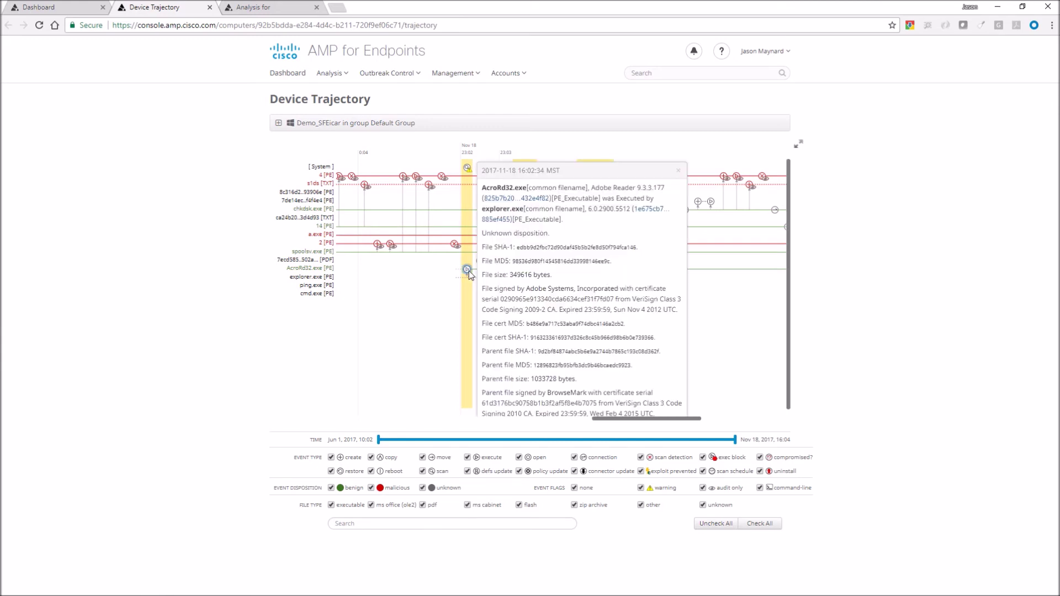
click(469, 270)
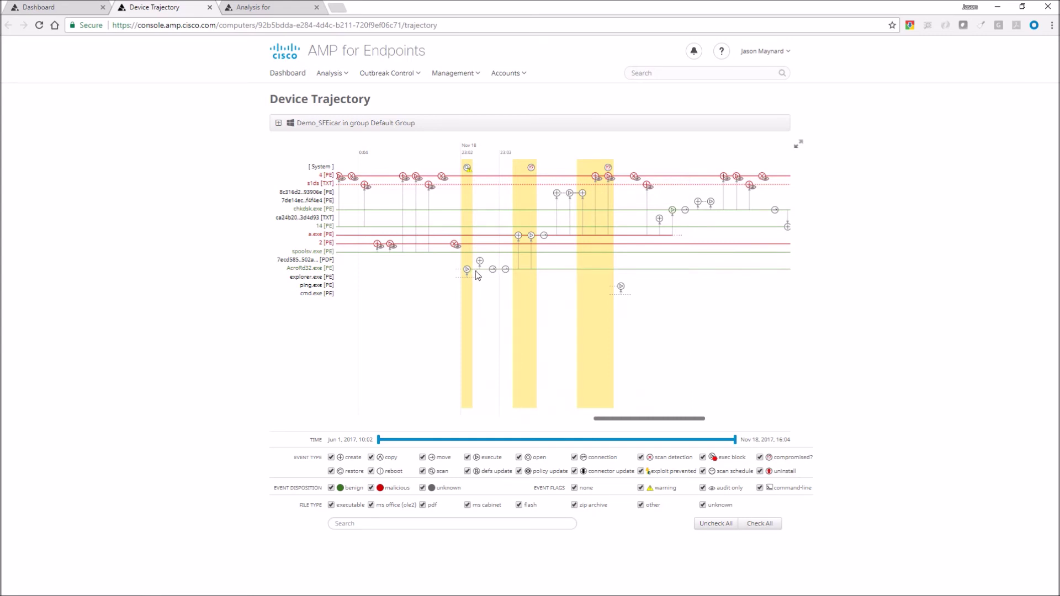
click(492, 270)
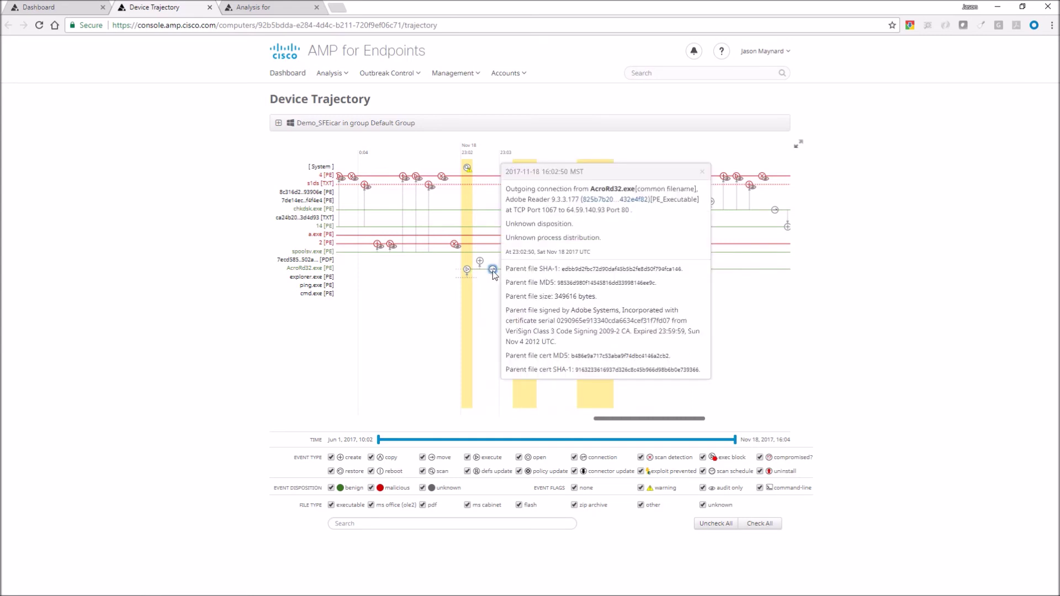
click(492, 270)
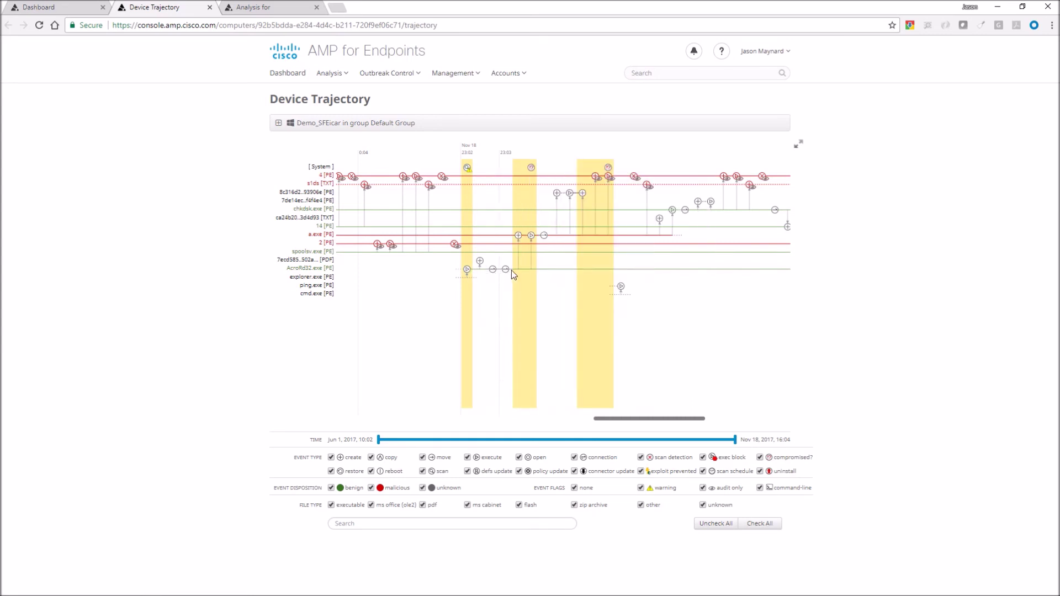
click(506, 269)
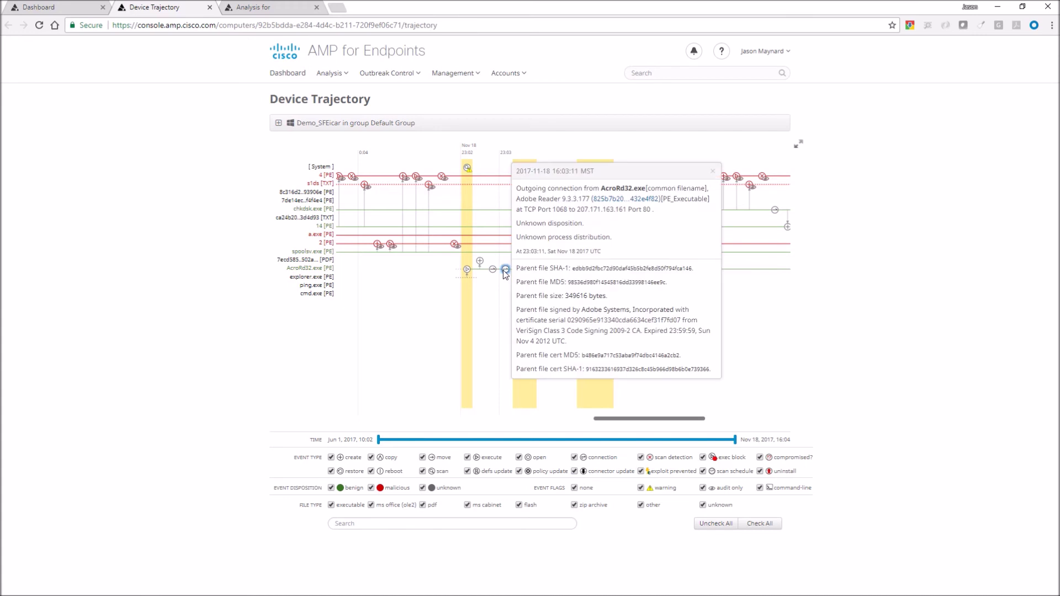
click(506, 270)
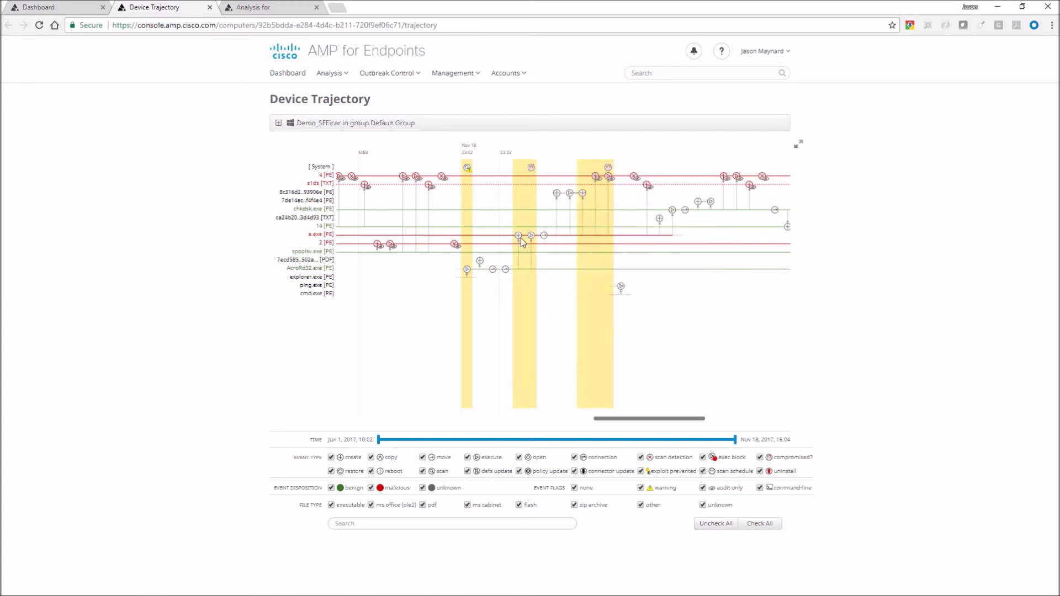
- Open AcroRd32.exe's a.exe creation event and jump to a.exe's File Trajectory
click(520, 237)
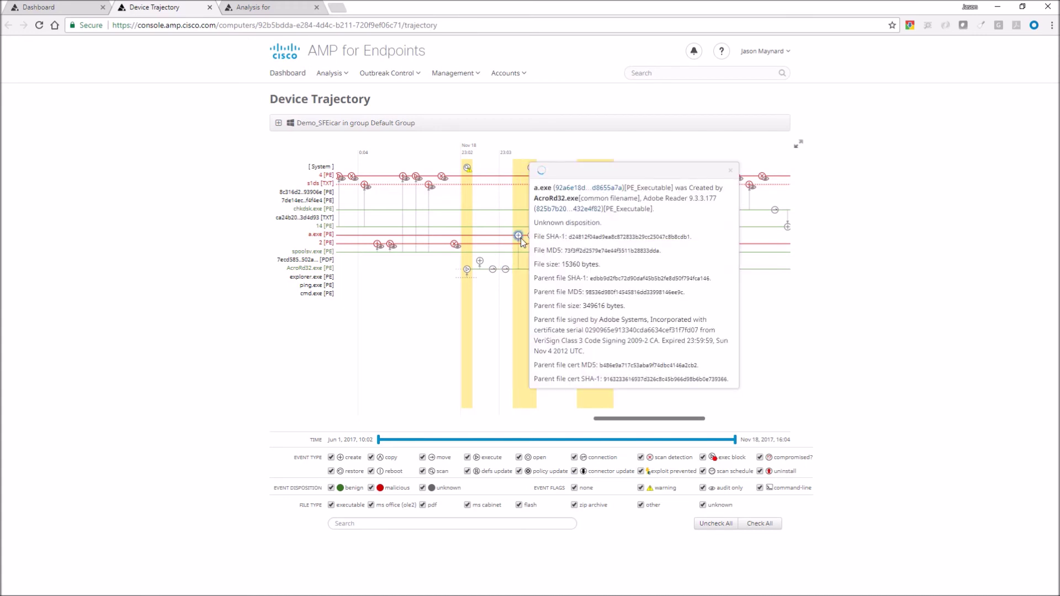
right_click(575, 192)
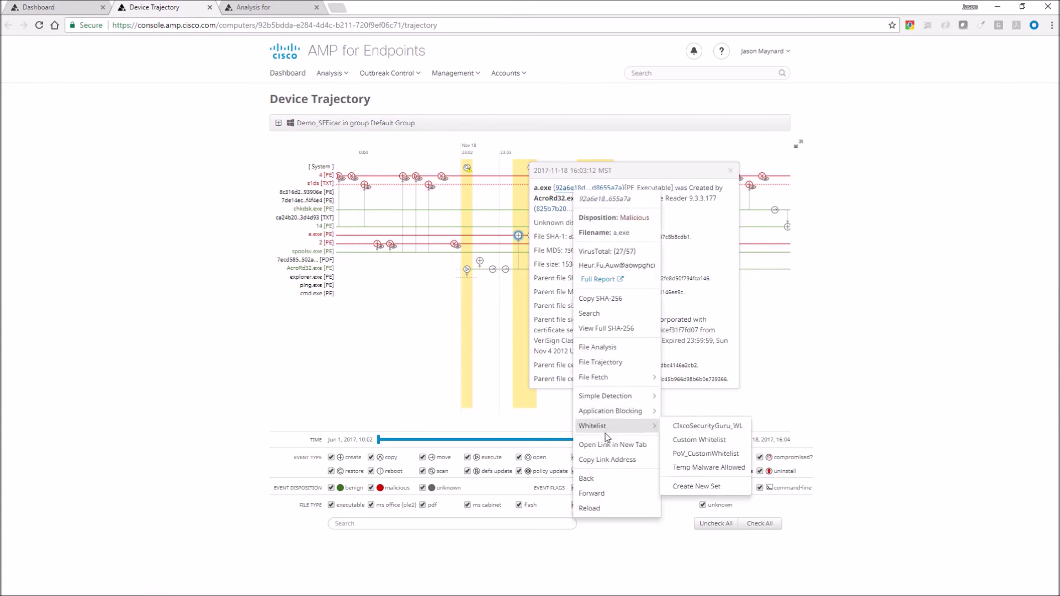
click(601, 362)
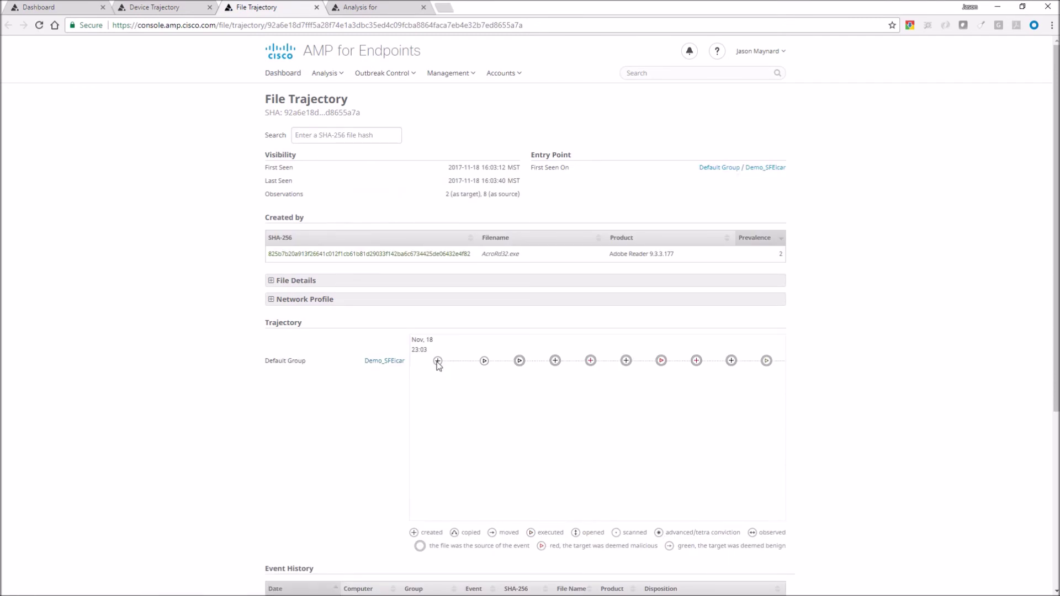
mouse_move(438, 363)
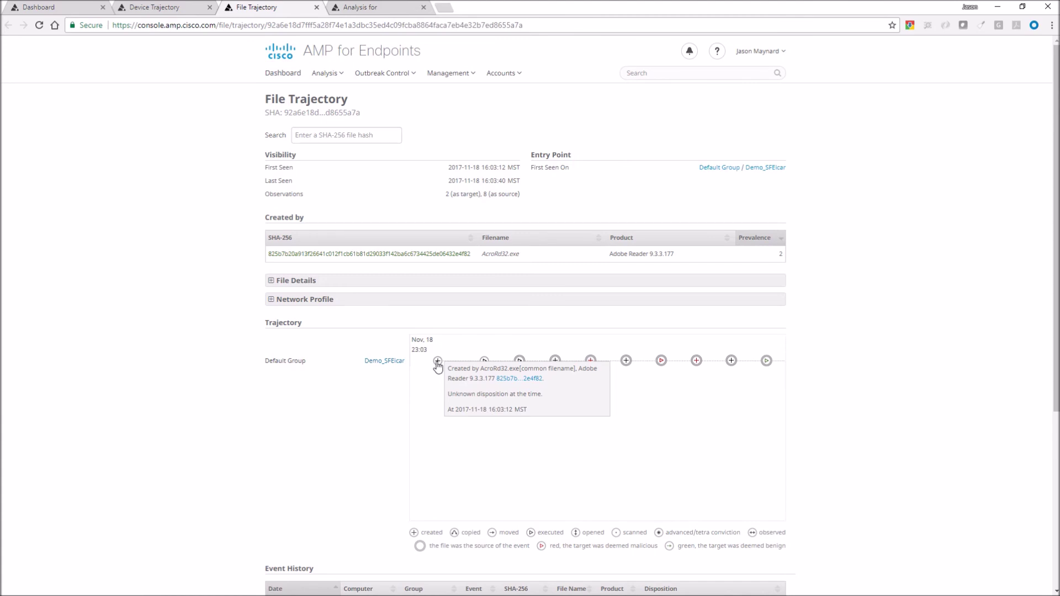
mouse_move(590, 365)
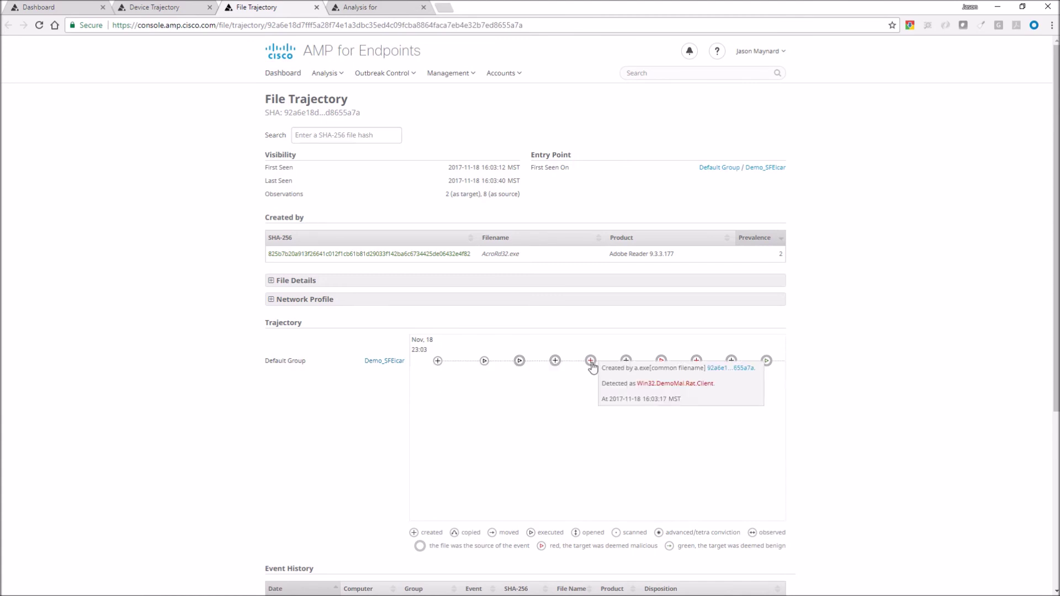
mouse_move(627, 367)
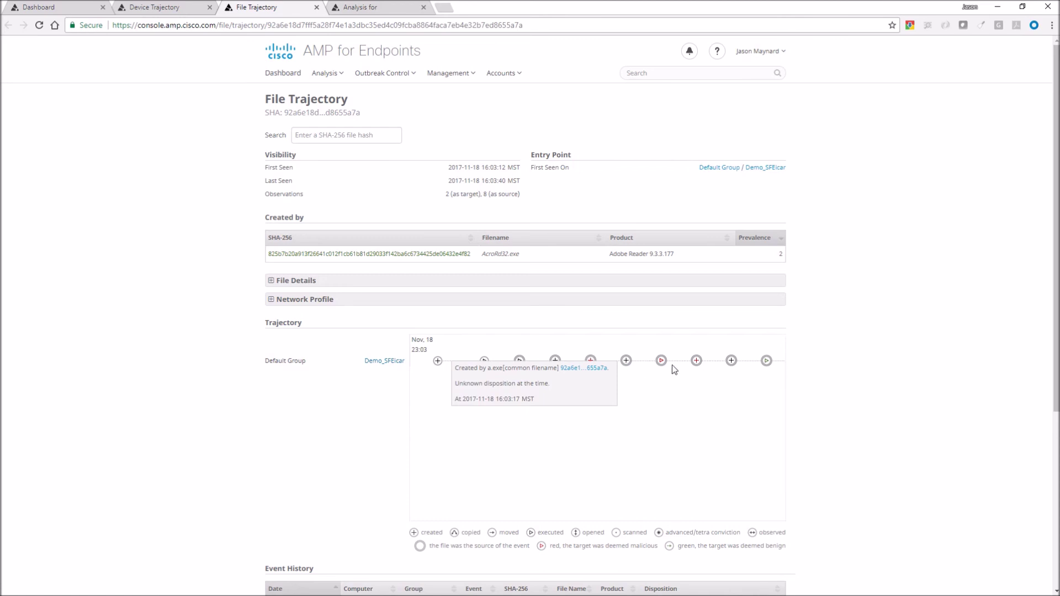
mouse_move(662, 365)
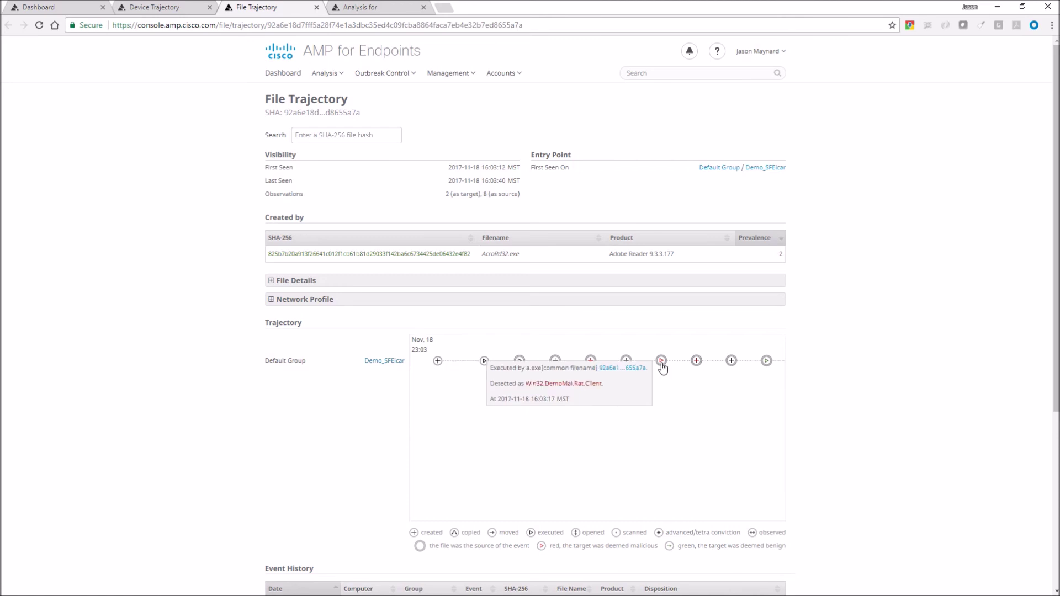
mouse_move(698, 365)
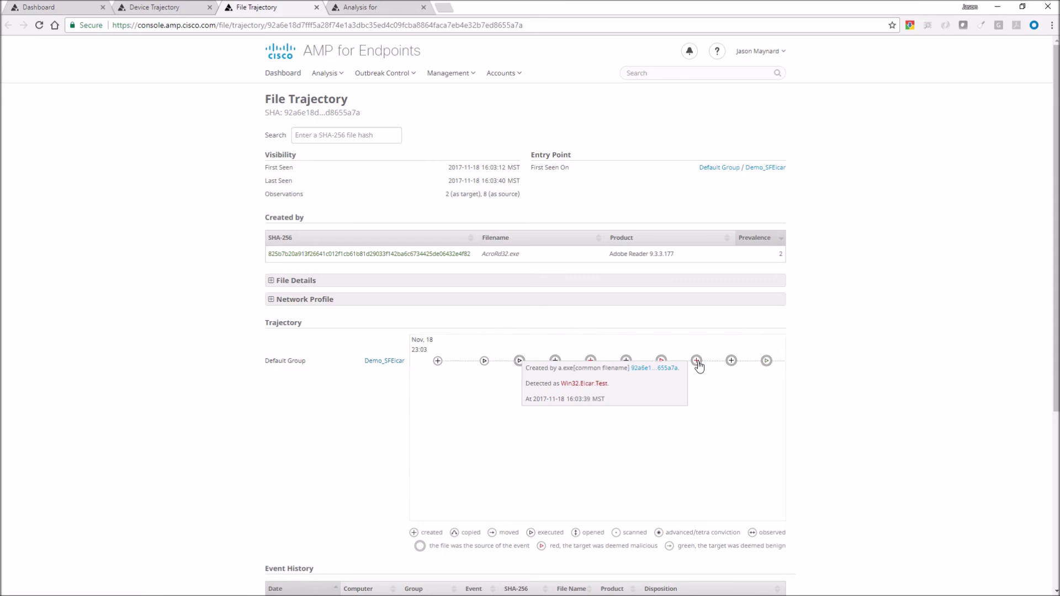
click(139, 9)
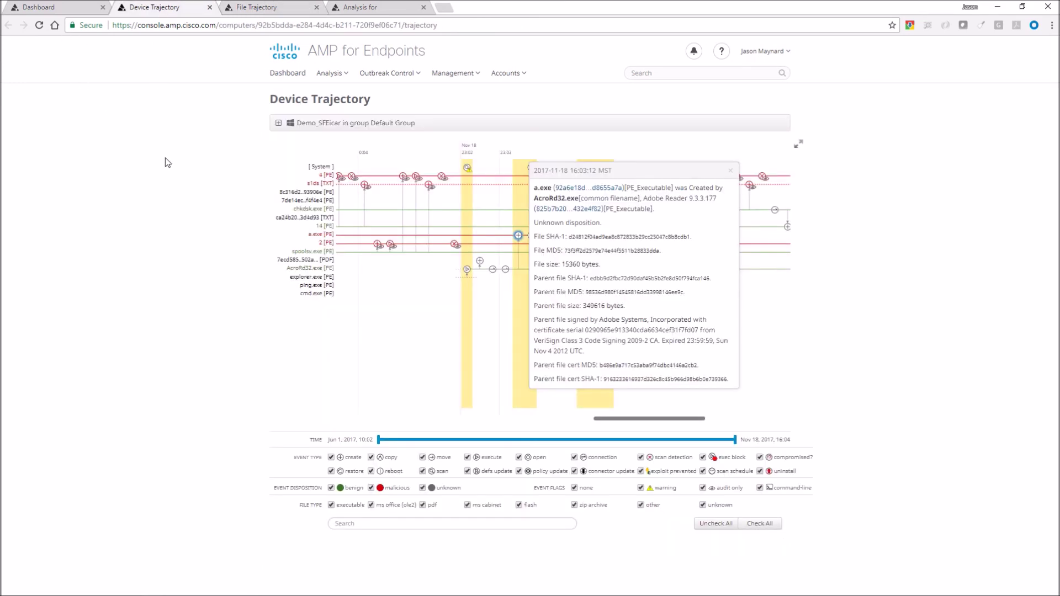
- Check AcroRd32.exe's Application Blocking option, then scroll the chart back before Sep 17
click(730, 172)
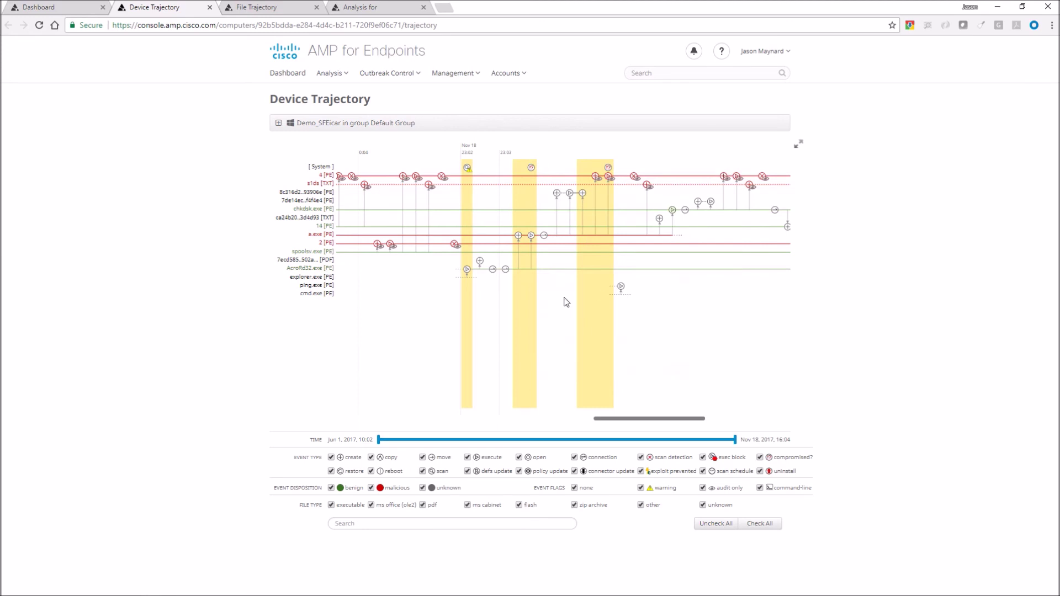
click(307, 267)
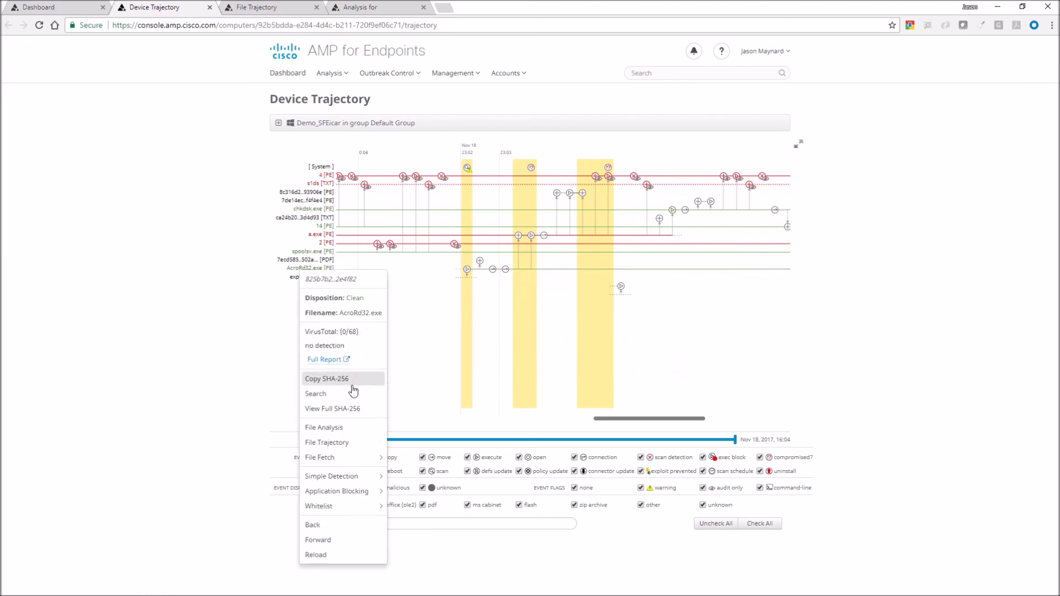
mouse_move(342, 494)
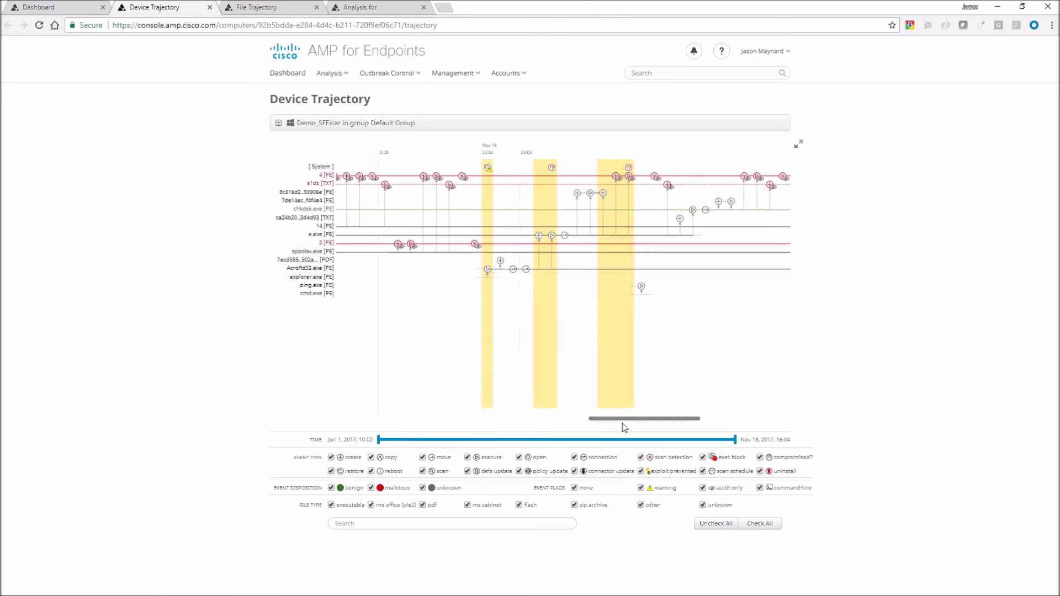
drag(622, 423, 583, 429)
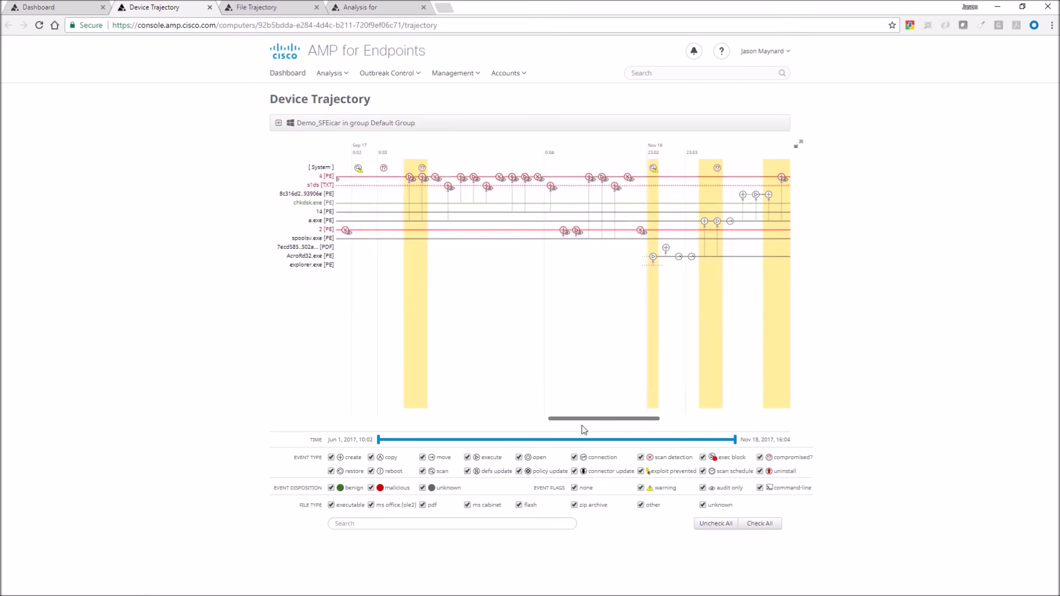
drag(584, 430, 518, 430)
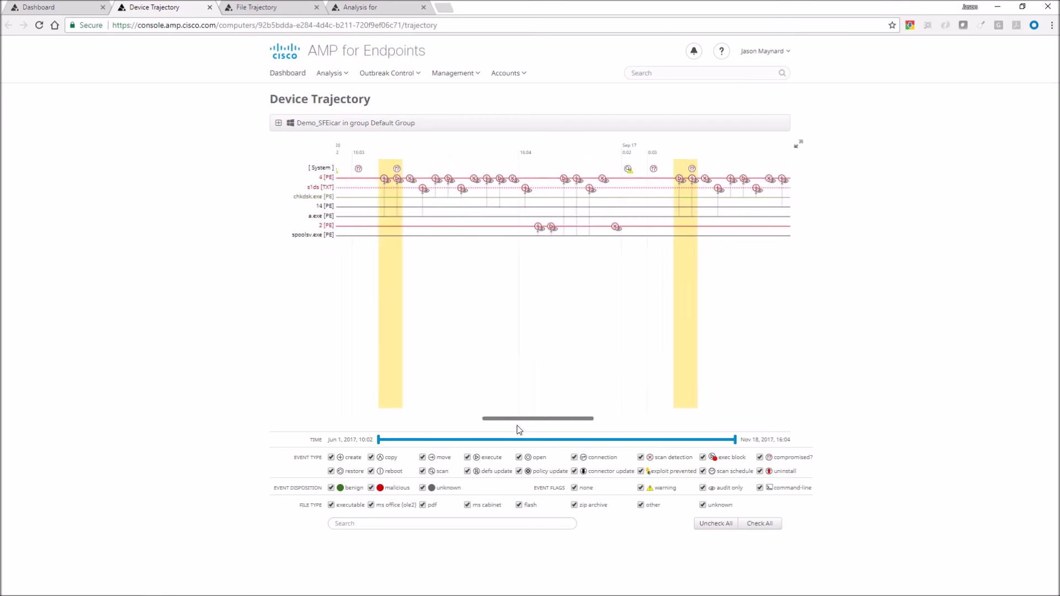
- Add a.exe via Simple Detection to CIscoSecurityGuru_SCD, then scroll to the later 23:04 activity
right_click(314, 217)
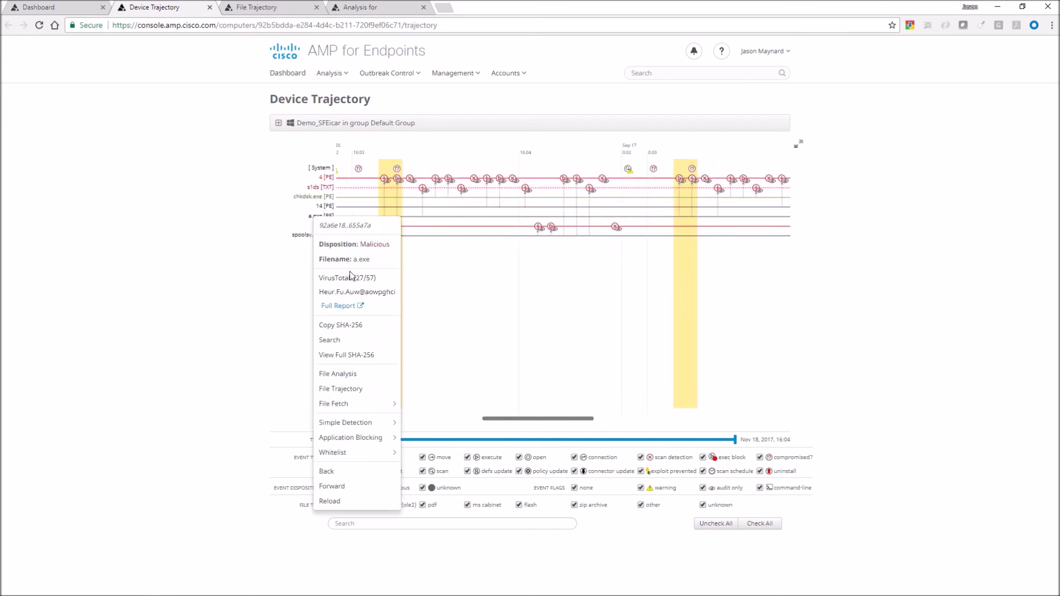
mouse_move(358, 422)
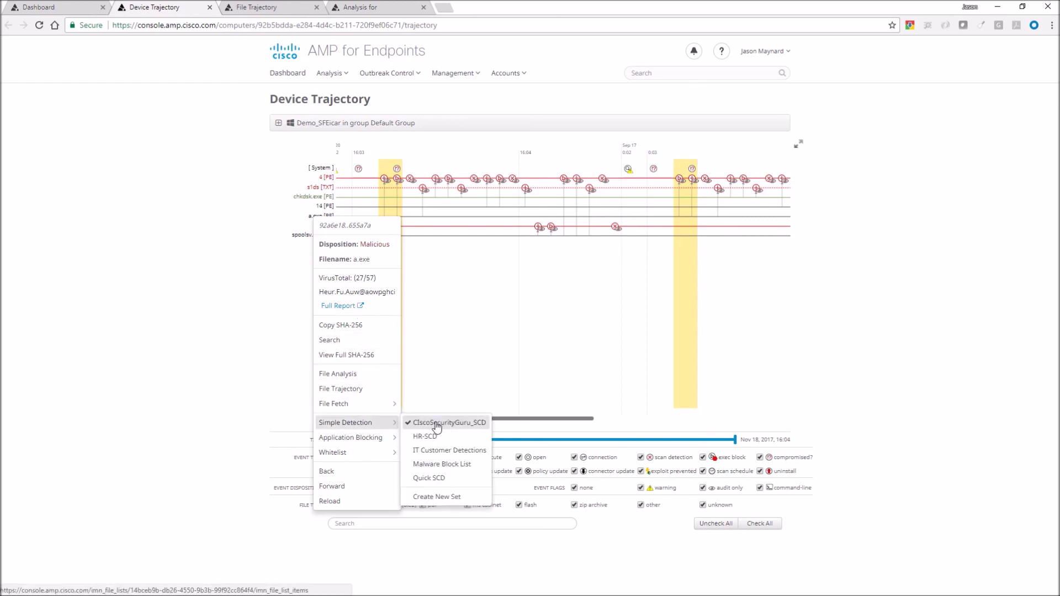
click(437, 425)
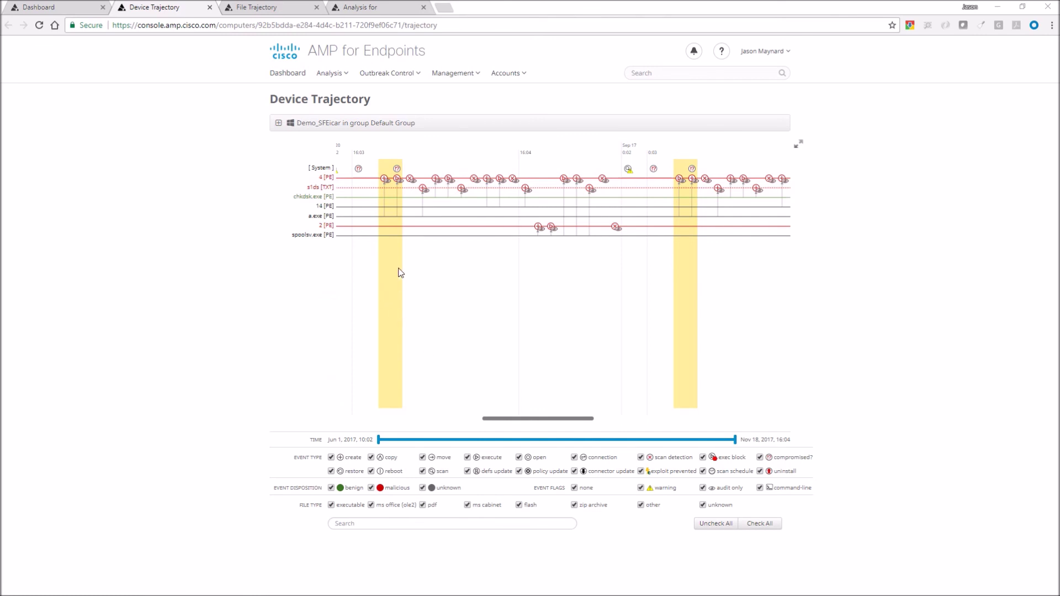
drag(496, 419, 700, 427)
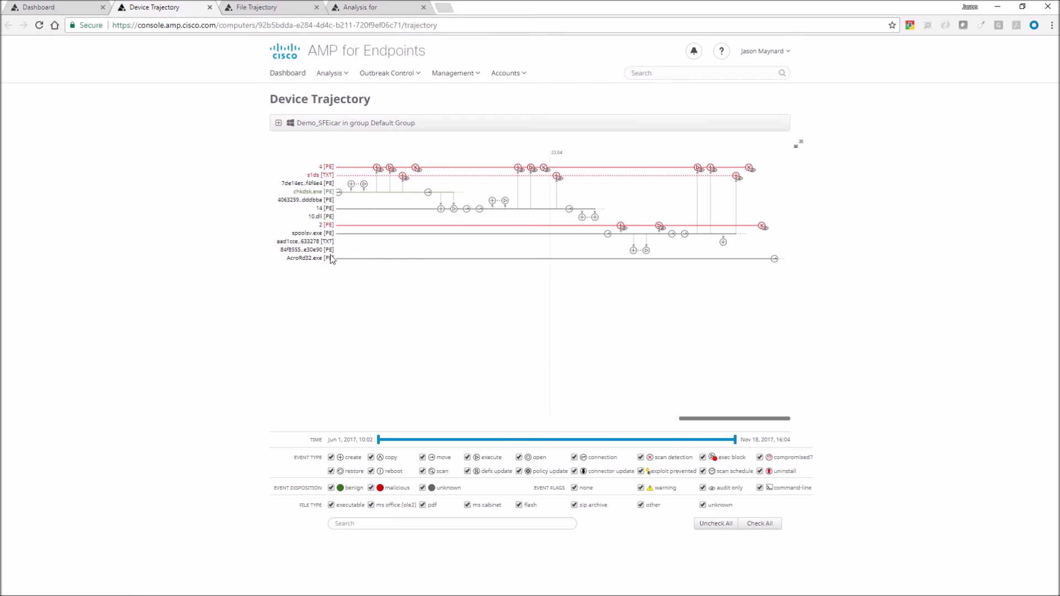
- Copy IP 176.32.98.235 from the spoolsv.exe connection event into the Notepad++ note
click(608, 235)
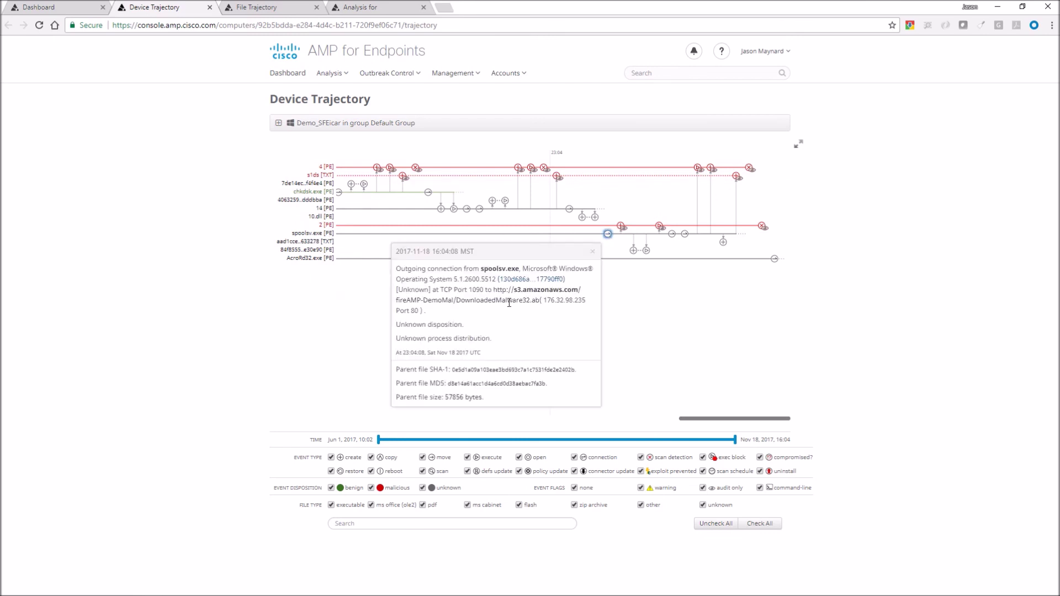
drag(545, 300, 585, 300)
right_click(577, 300)
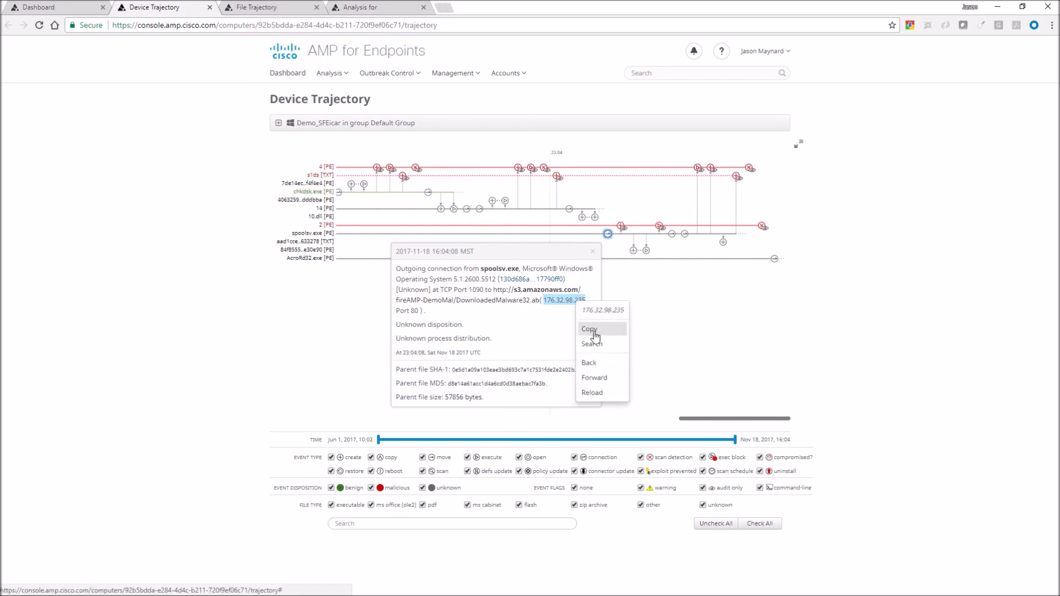
click(591, 330)
key(alt+Tab)
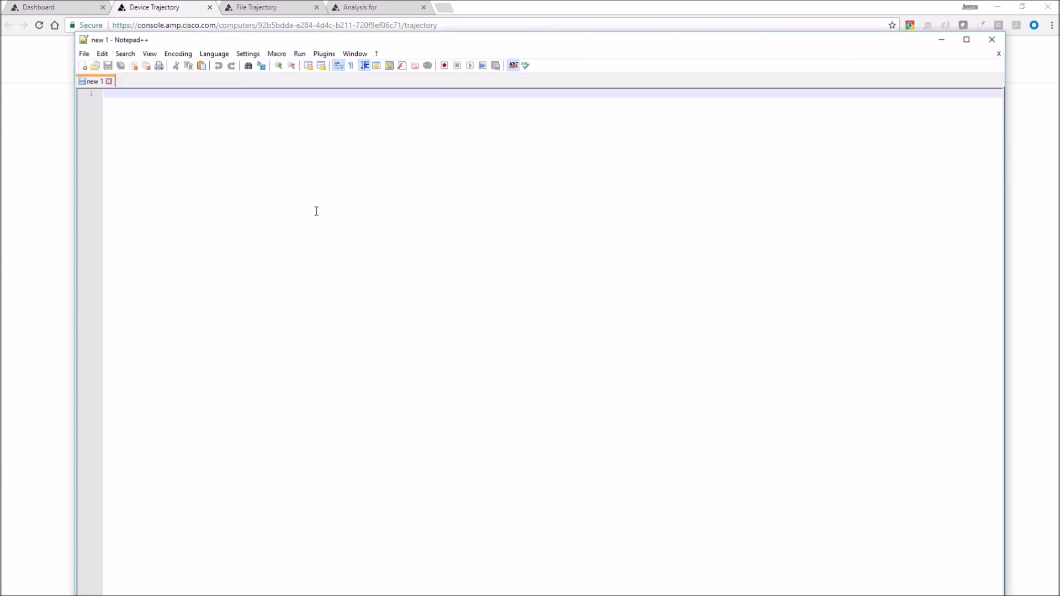
key(ctrl+v)
key(alt+Tab)
- Start a new IP list under Outbreak Control's IP Blacklists & Whitelists, naming it 'Demo-BL-L'
click(593, 255)
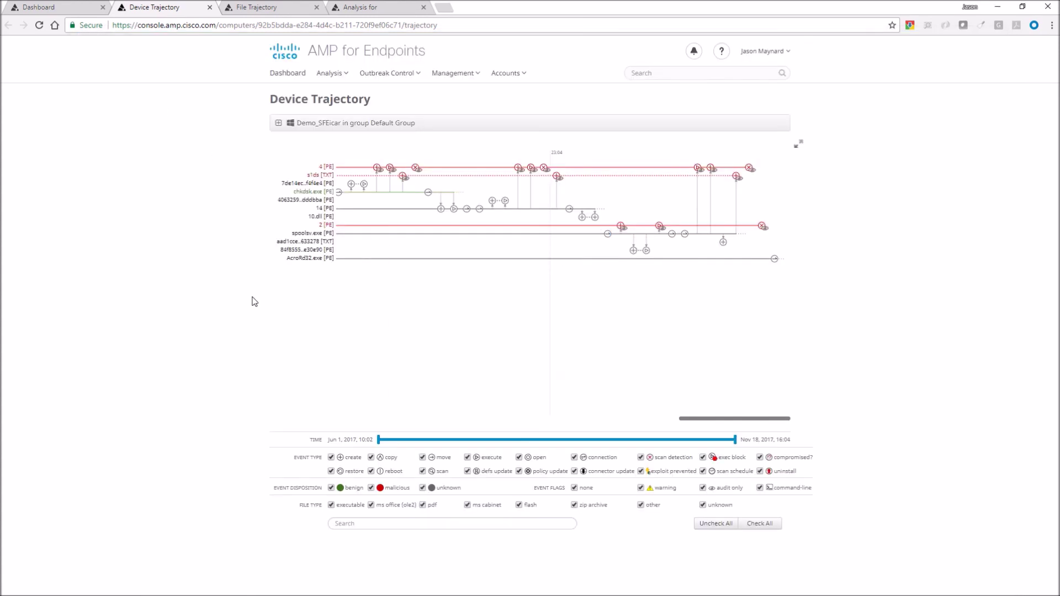
click(414, 78)
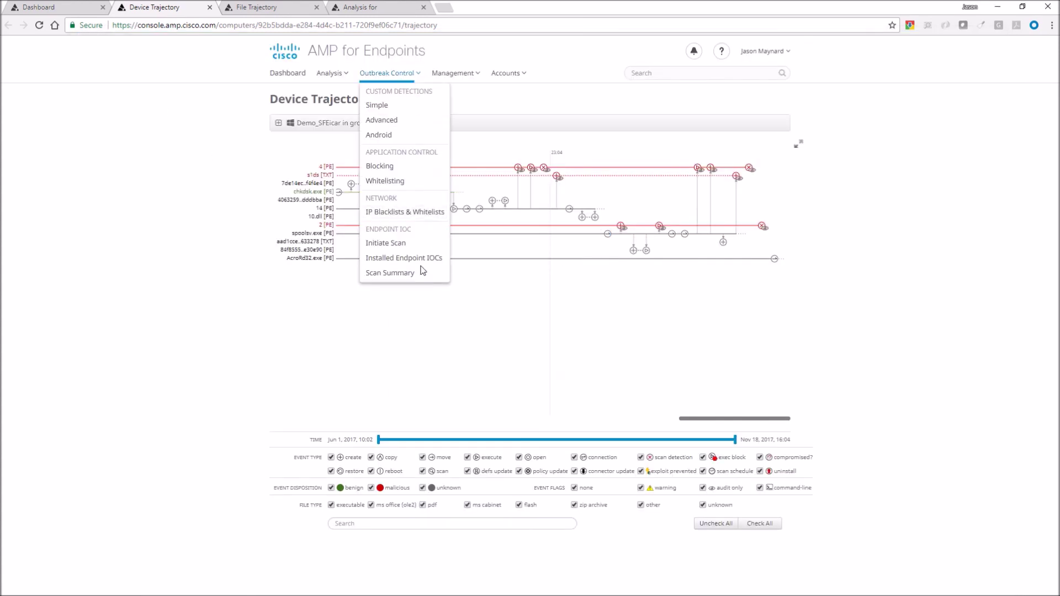
click(400, 211)
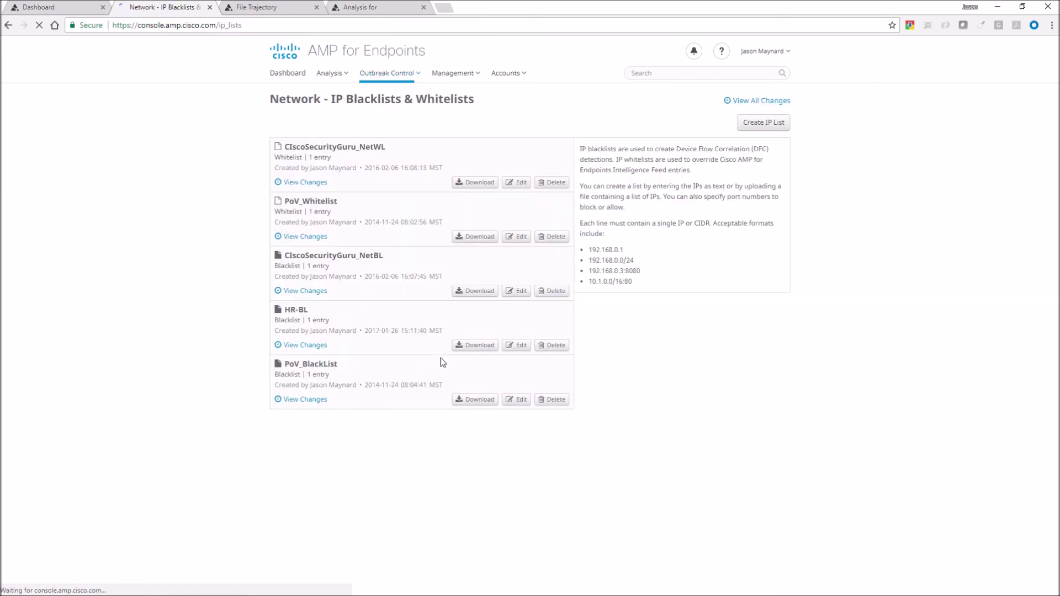
click(764, 122)
click(413, 136)
text(Demo-)
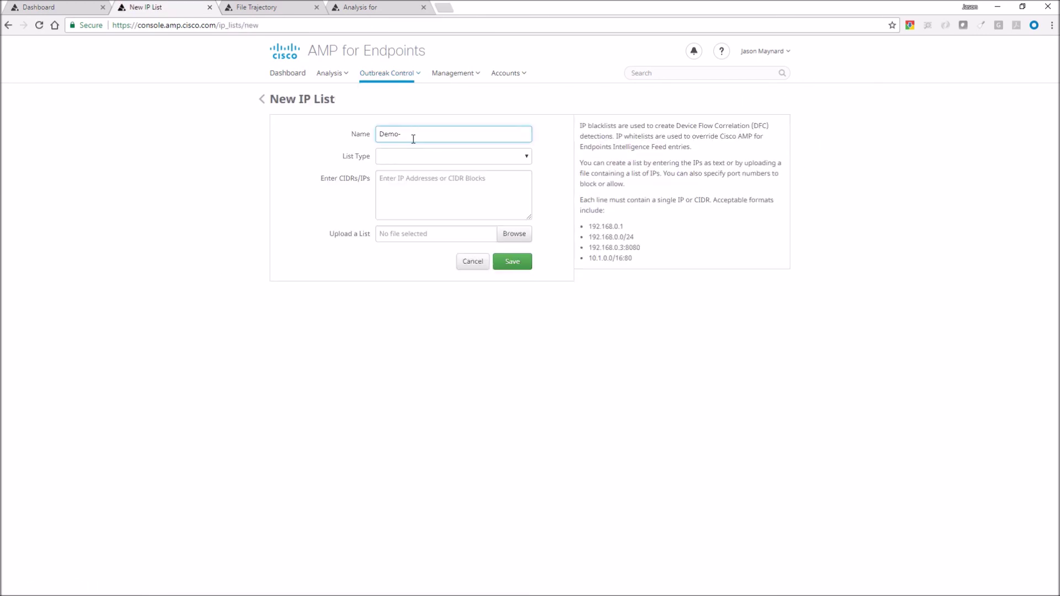
text(BL-List)
- Make Demo-BL-List a Blacklist type, upload BL.txt as its IP source, and save it
click(514, 157)
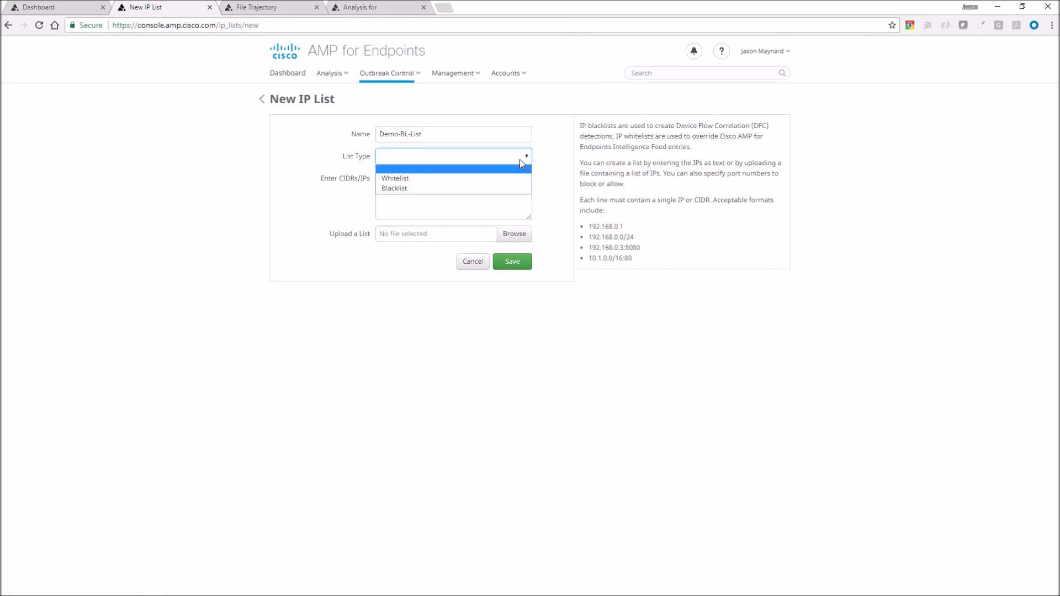
click(429, 188)
click(432, 191)
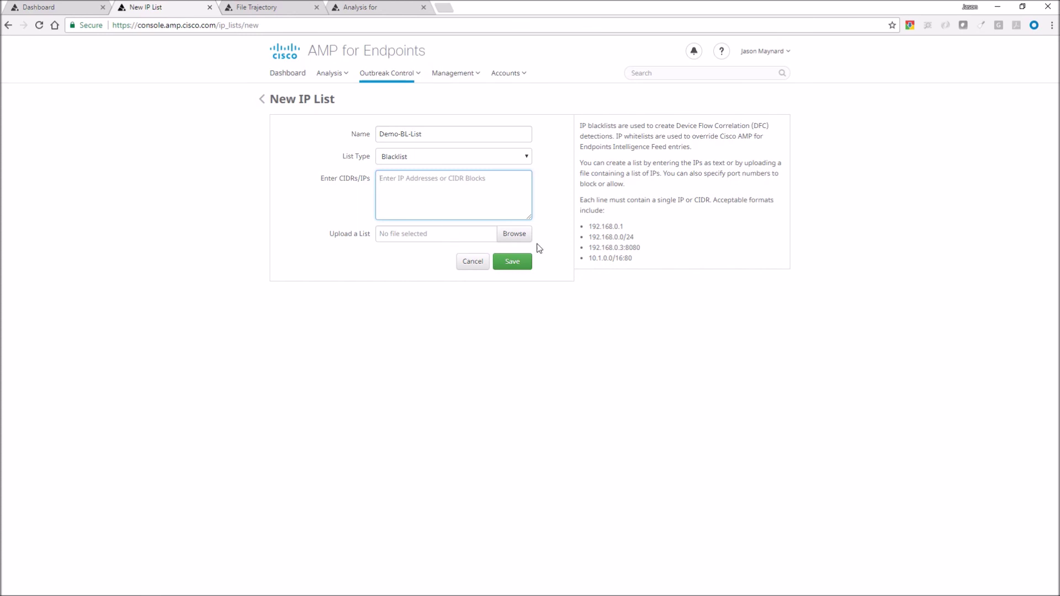
click(517, 234)
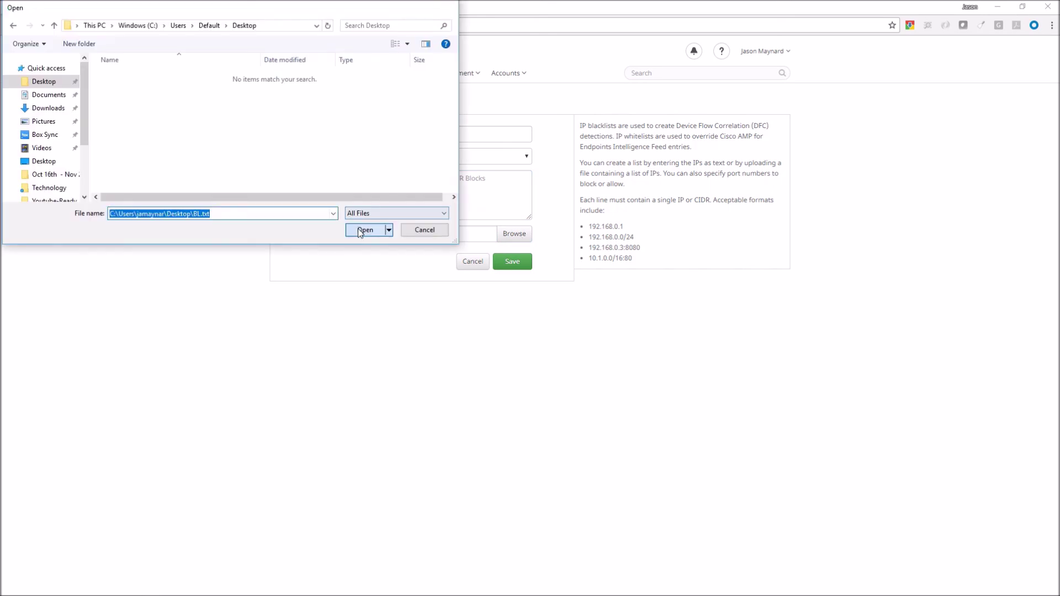
click(360, 230)
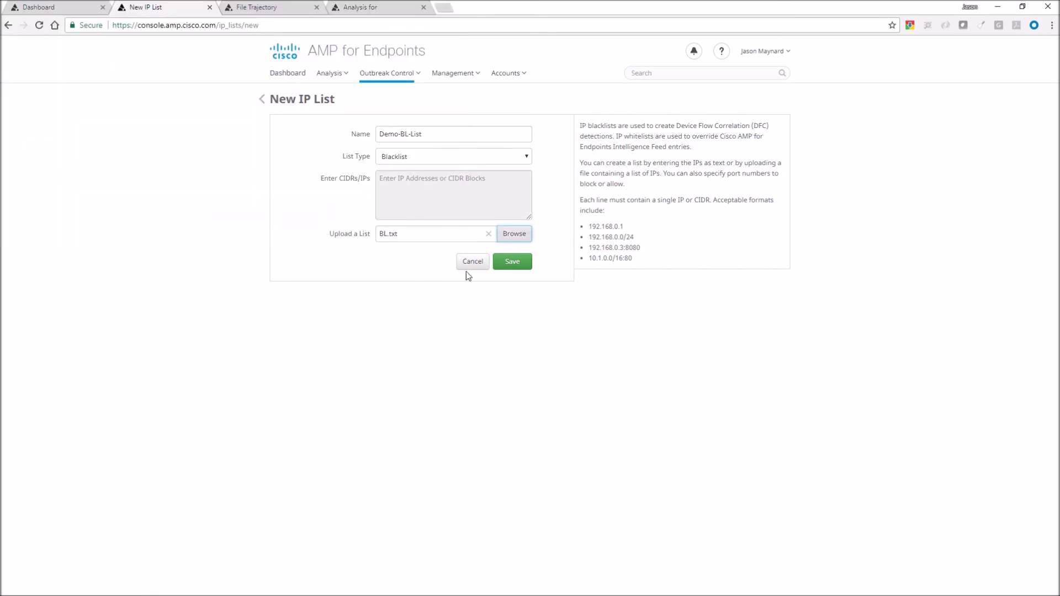
click(508, 262)
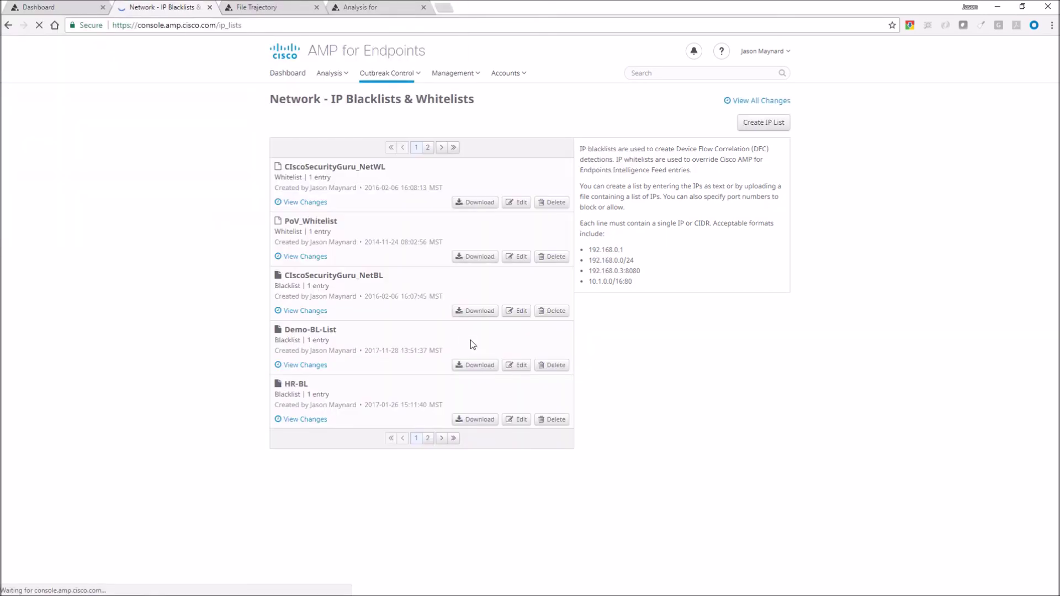